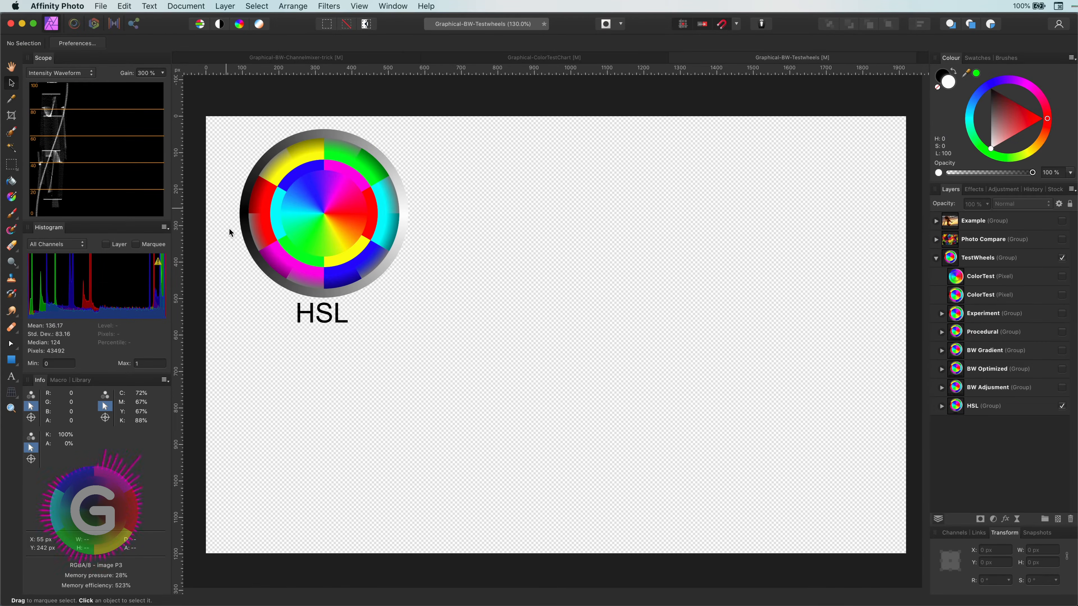
# - Add an HSL Shift adjustment to the HSL group's ColorTest layer and pull Saturation Shift fully down
pyautogui.click(244, 234)
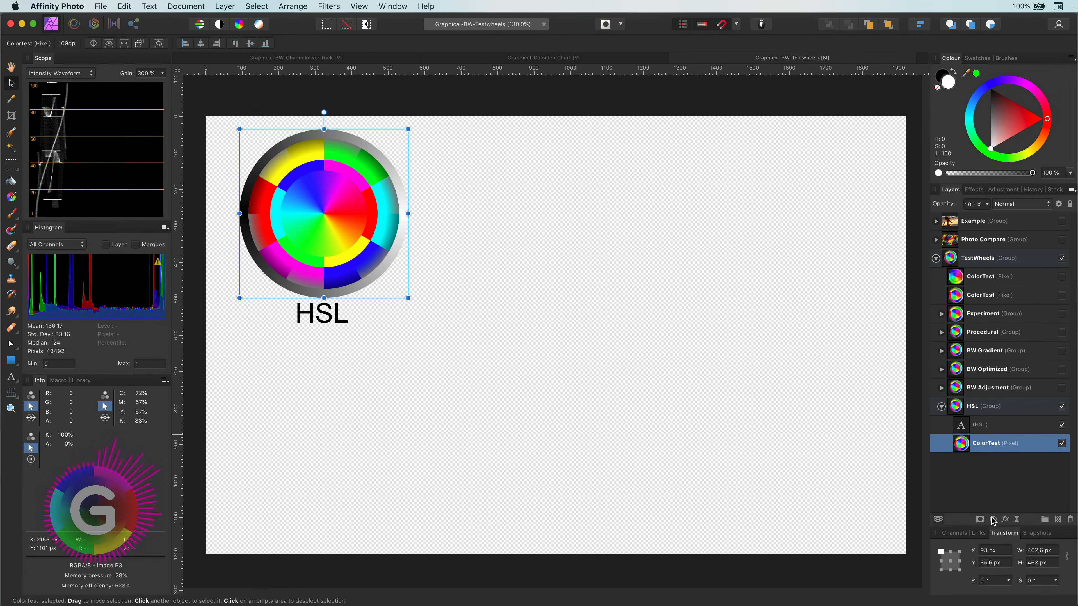
pyautogui.click(994, 520)
pyautogui.click(970, 547)
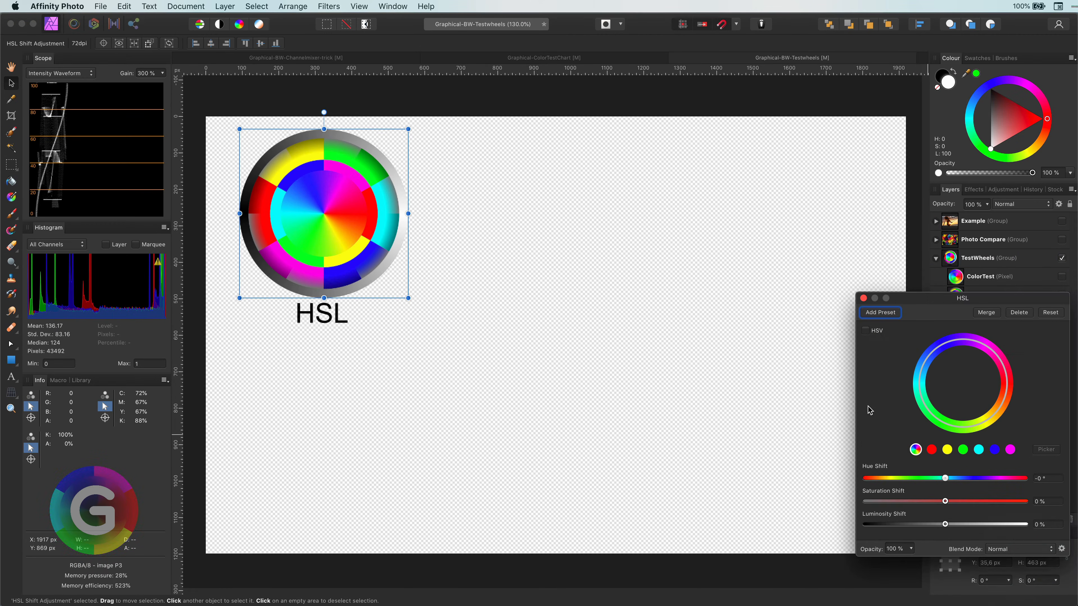
pyautogui.moveTo(946, 501); pyautogui.dragTo(803, 507)
pyautogui.click(863, 298)
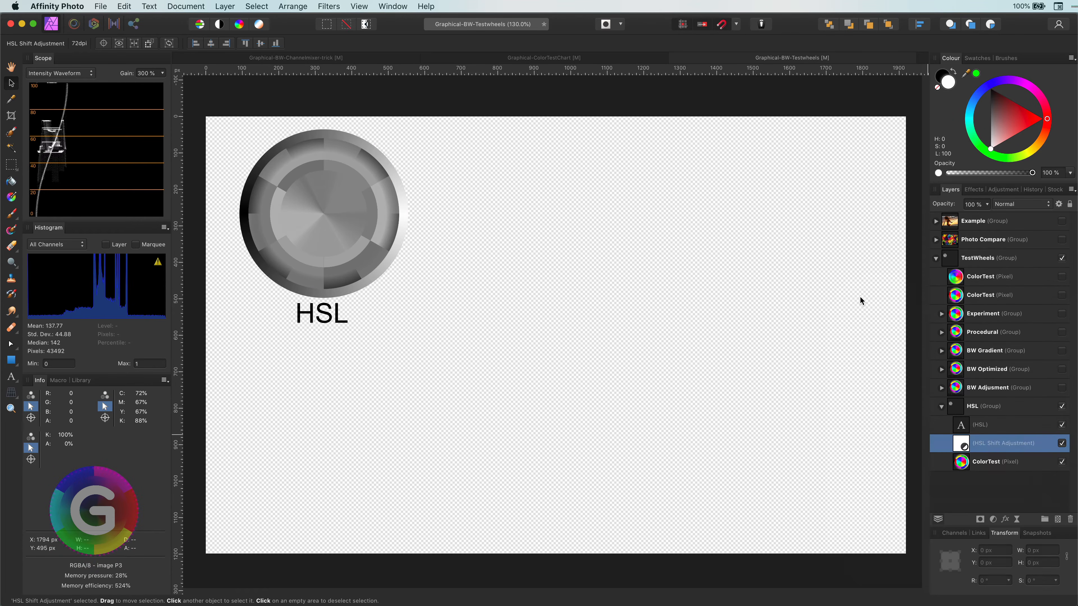
# - Show the BW Adjustment group and add a default Black & White adjustment to its ColorTest layer
pyautogui.click(942, 407)
pyautogui.click(1062, 388)
pyautogui.click(942, 388)
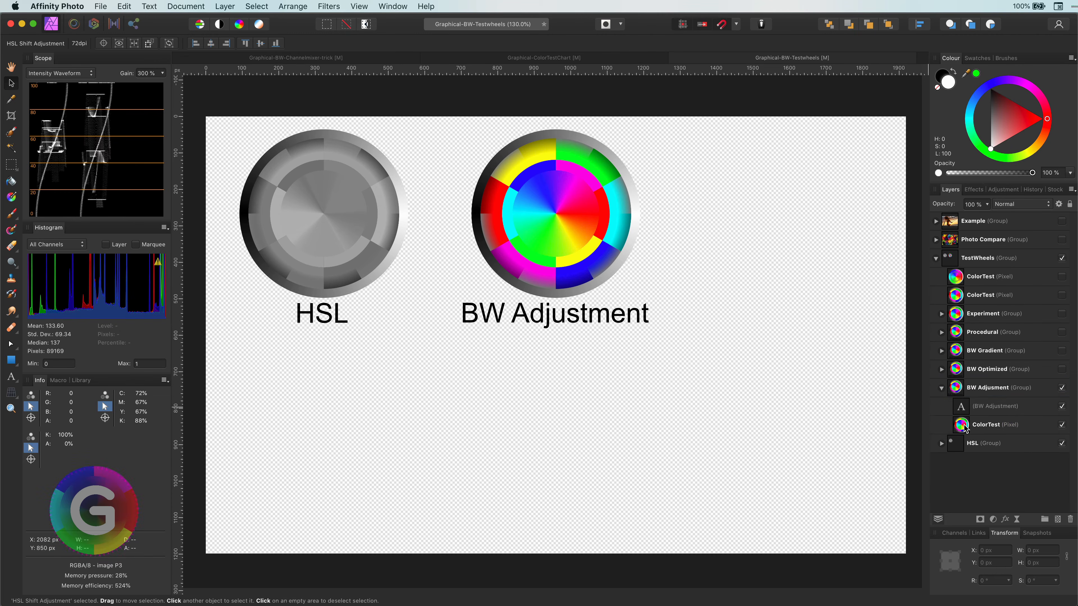
pyautogui.click(995, 425)
pyautogui.click(993, 519)
pyautogui.click(1018, 565)
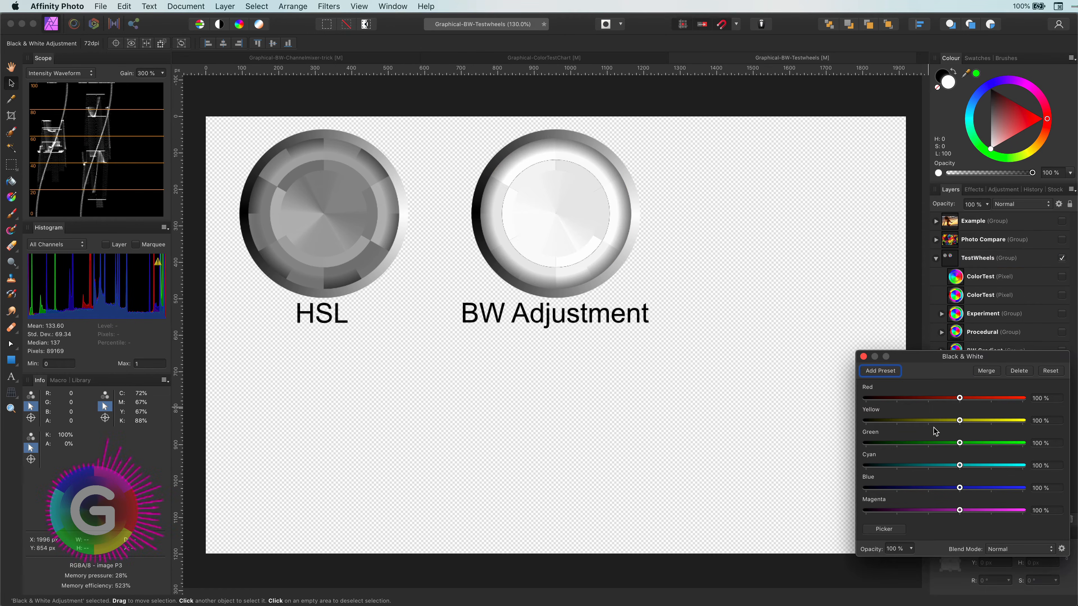
pyautogui.click(863, 356)
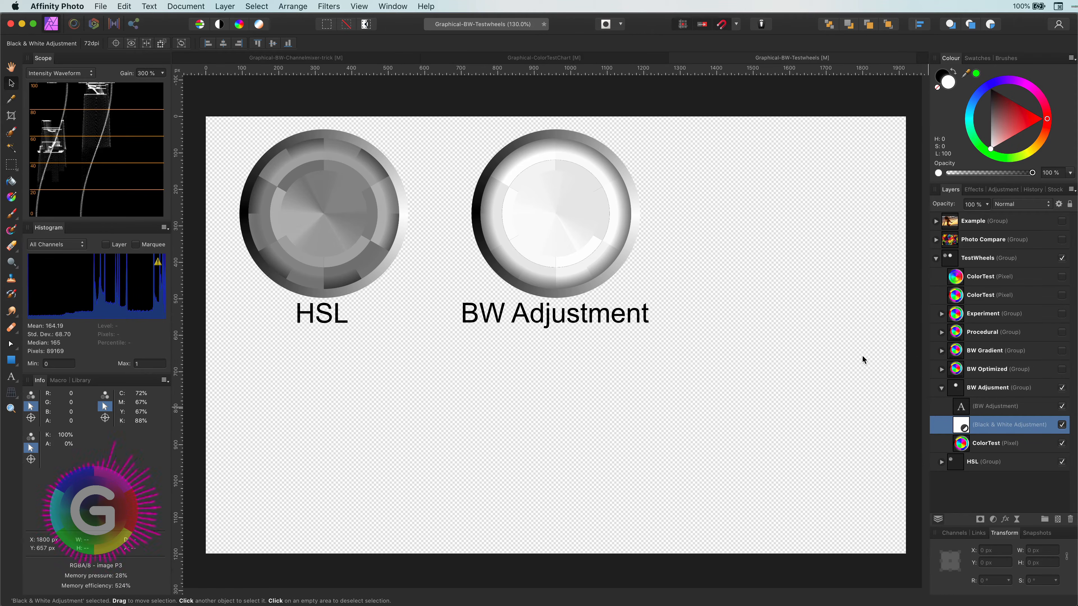
# - Show the BW Optimized group and apply the Super Balanced Black & White preset to its ColorTest layer
pyautogui.click(942, 388)
pyautogui.click(983, 390)
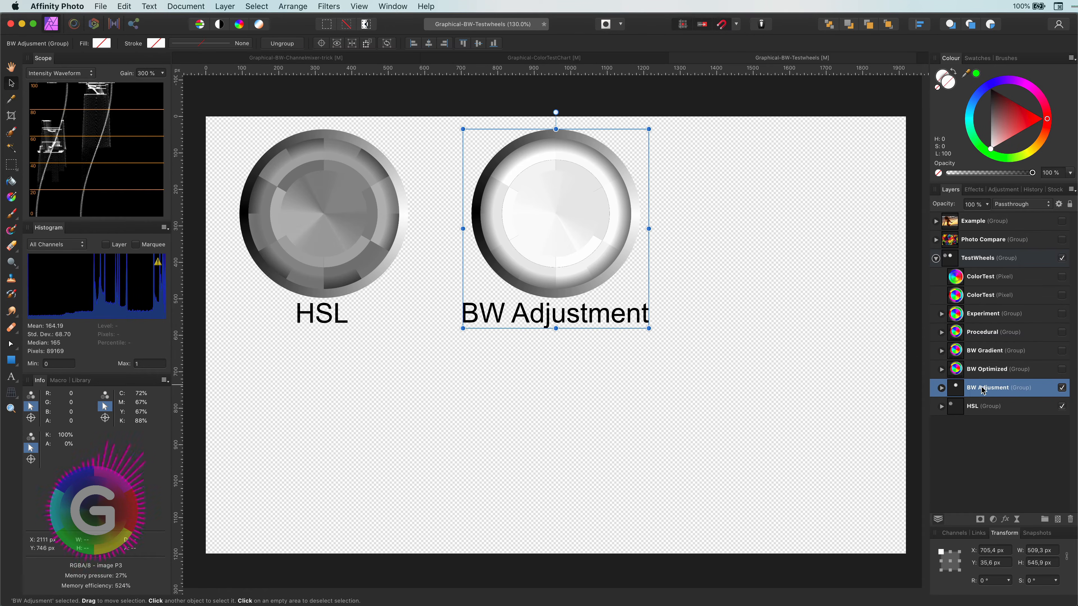
pyautogui.click(983, 371)
pyautogui.click(1061, 369)
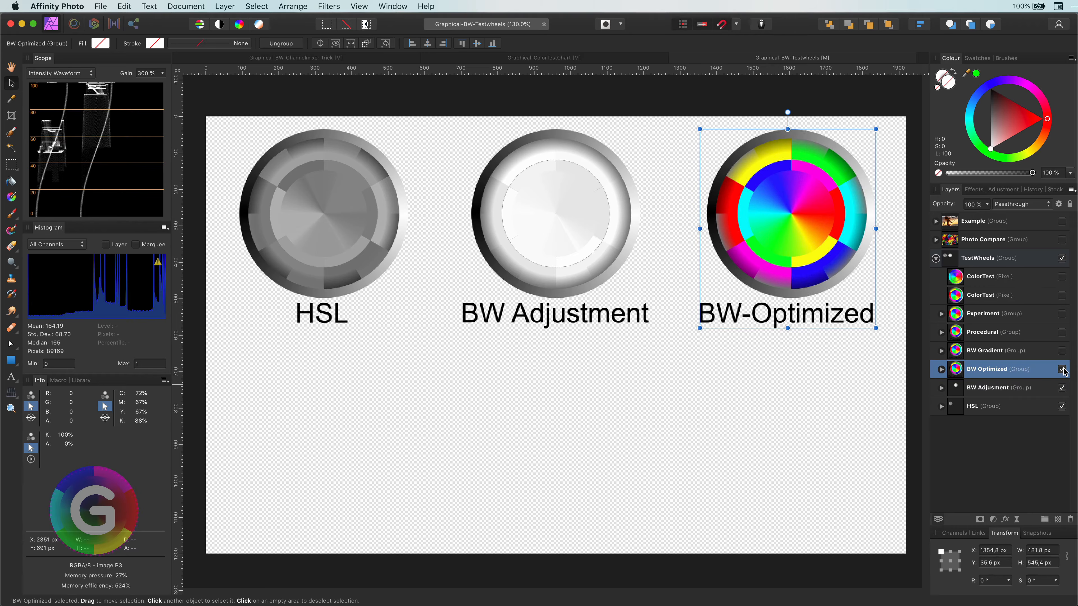
pyautogui.click(941, 370)
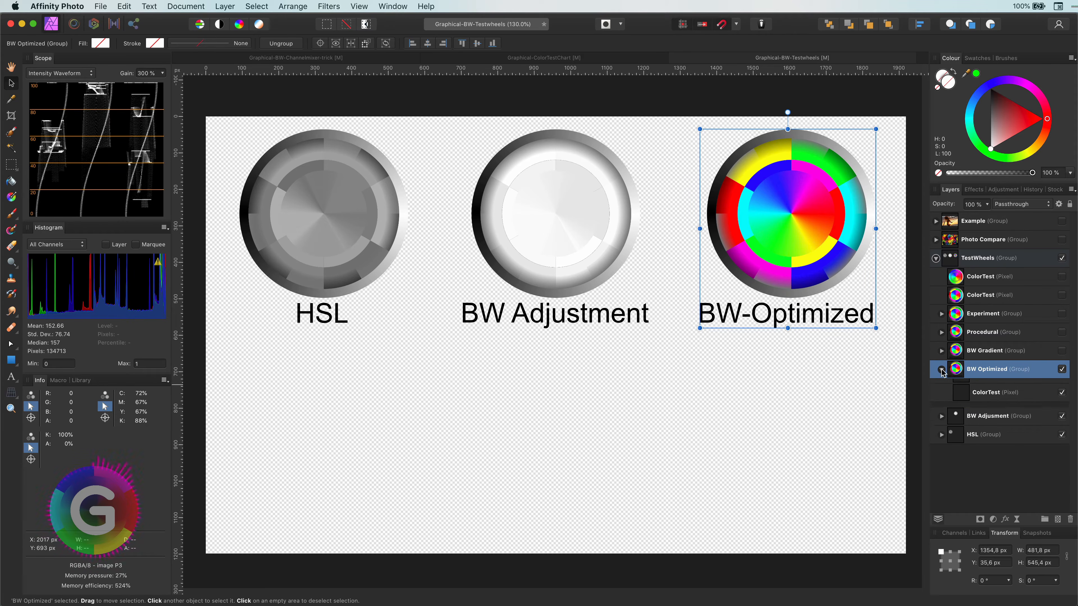
pyautogui.click(981, 407)
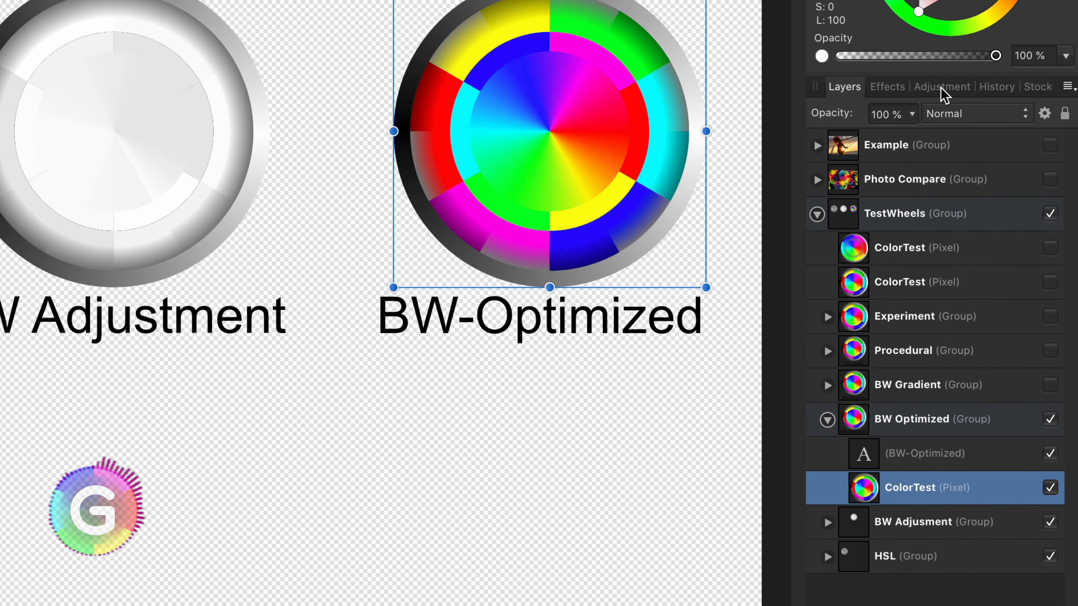
pyautogui.click(941, 89)
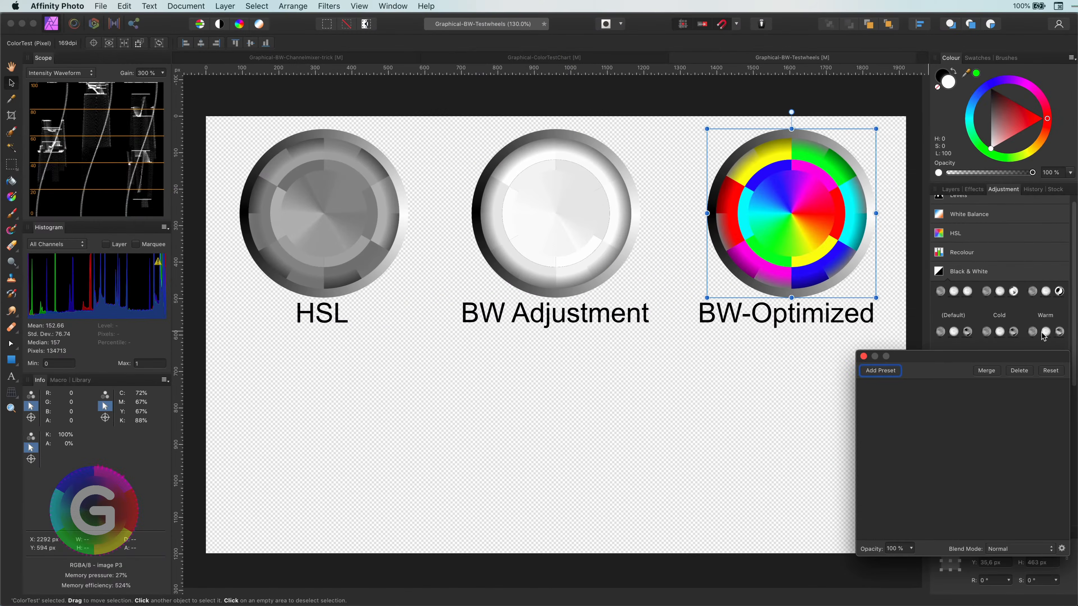
pyautogui.click(1021, 349)
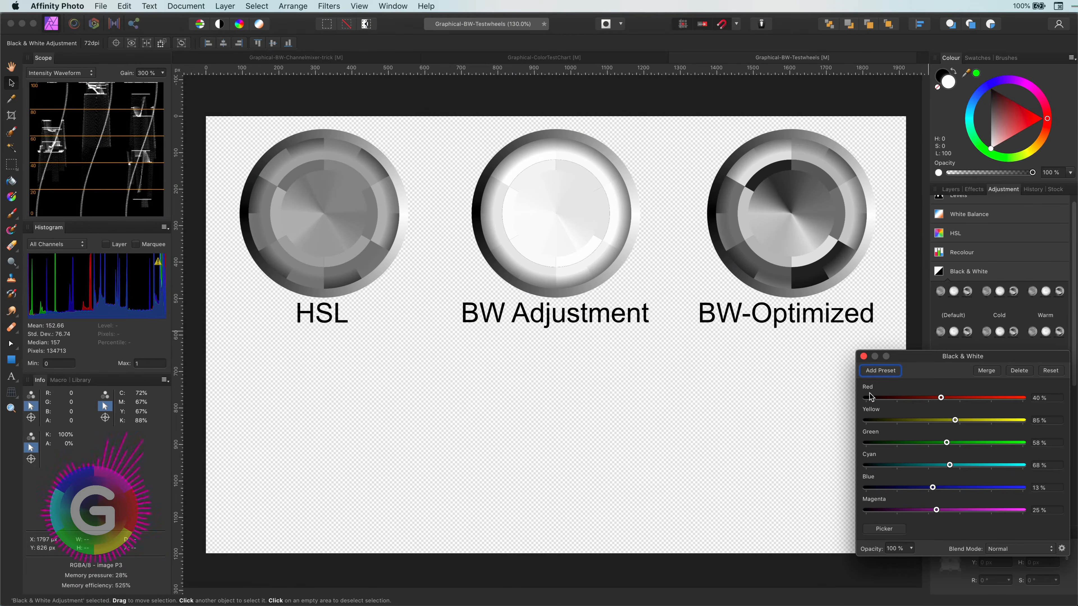
pyautogui.click(863, 357)
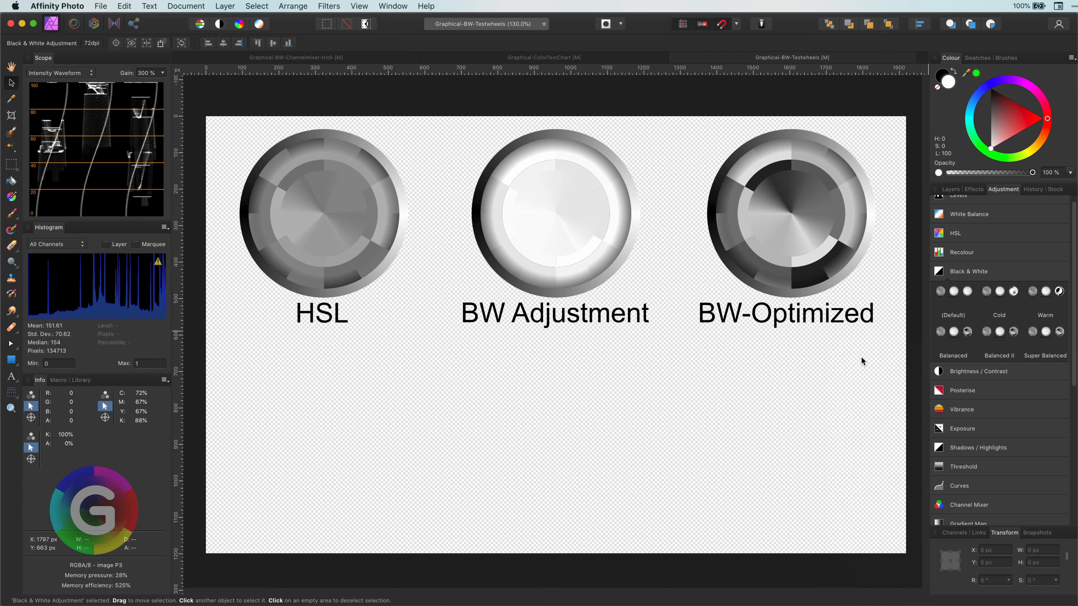
# - Show the BW Gradient group and apply the BlackWhite Gradient Map preset to its ColorTest layer
pyautogui.click(951, 189)
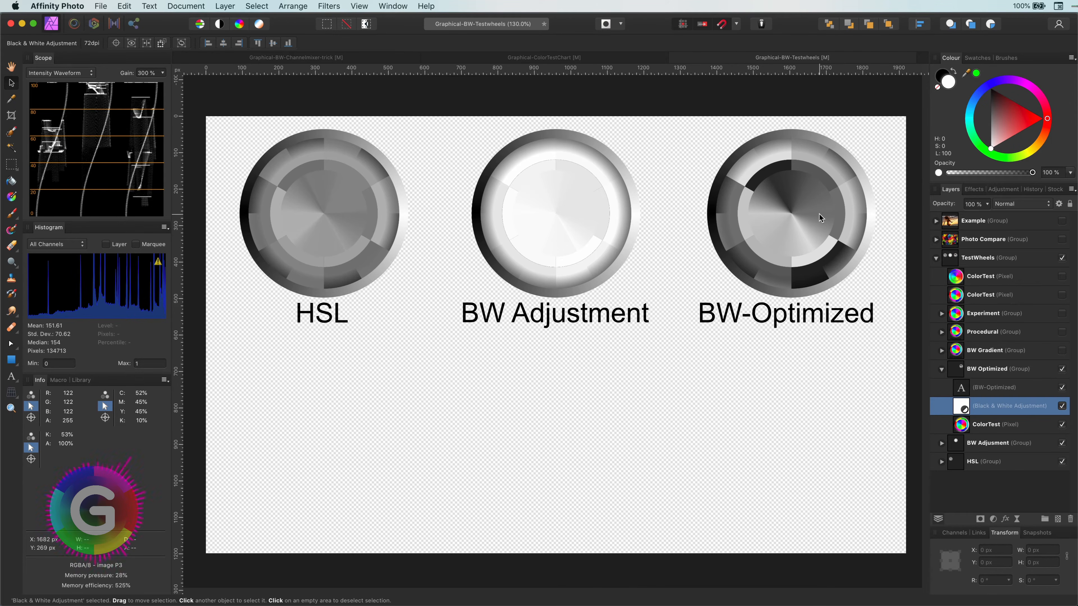
pyautogui.click(941, 369)
pyautogui.click(1061, 350)
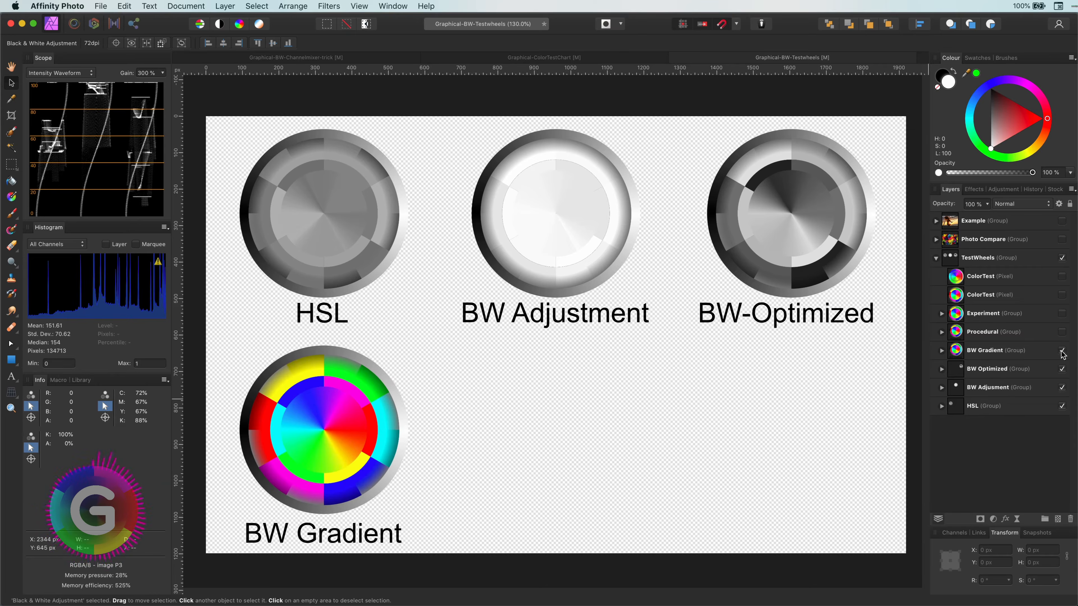
pyautogui.click(942, 351)
pyautogui.click(989, 387)
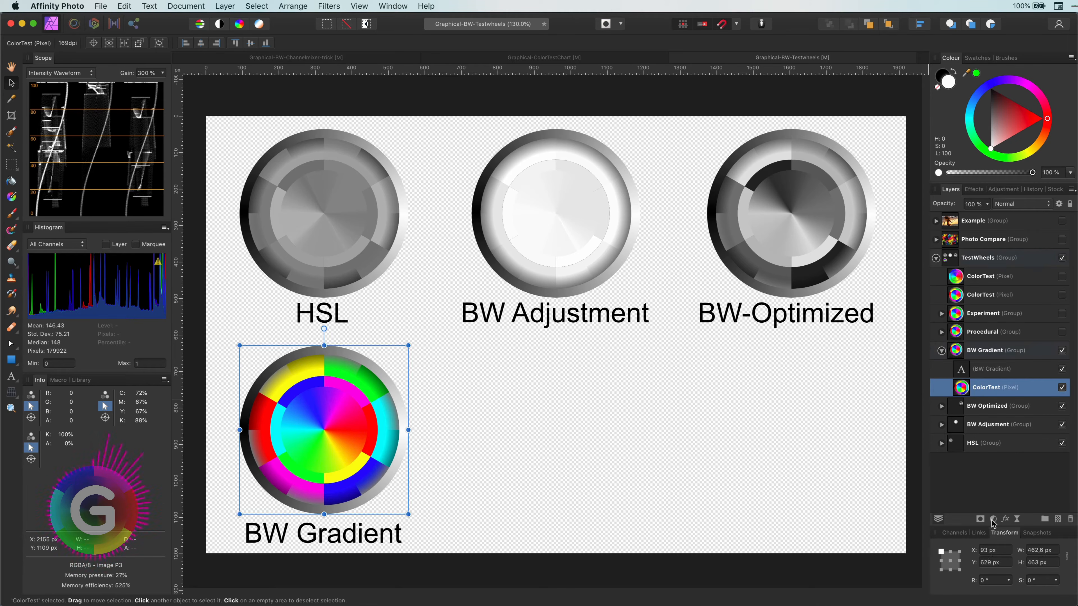
pyautogui.click(1010, 189)
pyautogui.scroll(-5, 1018, 382)
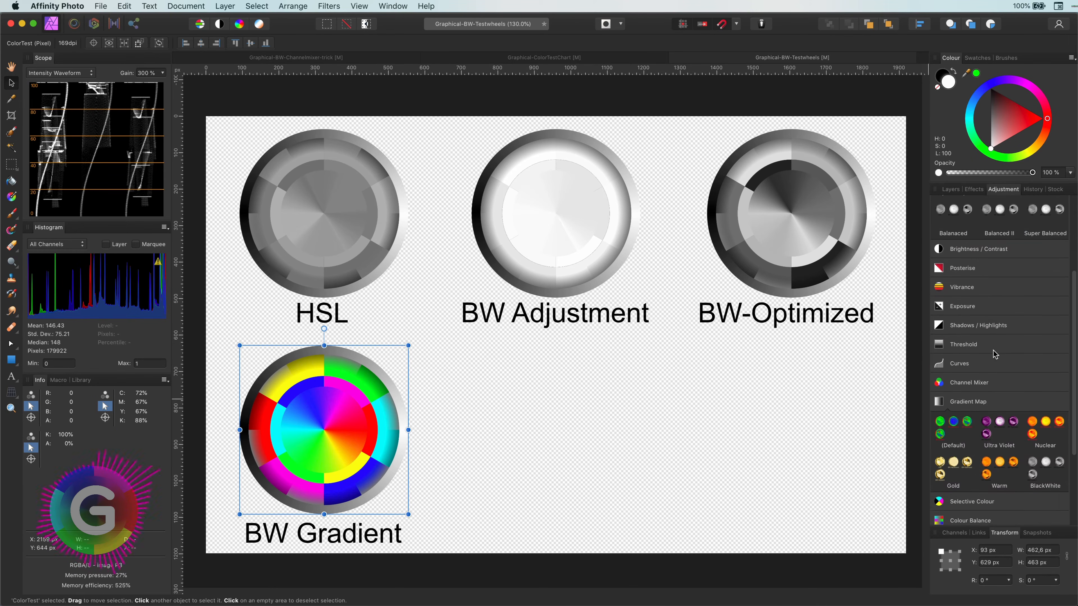
pyautogui.click(1033, 390)
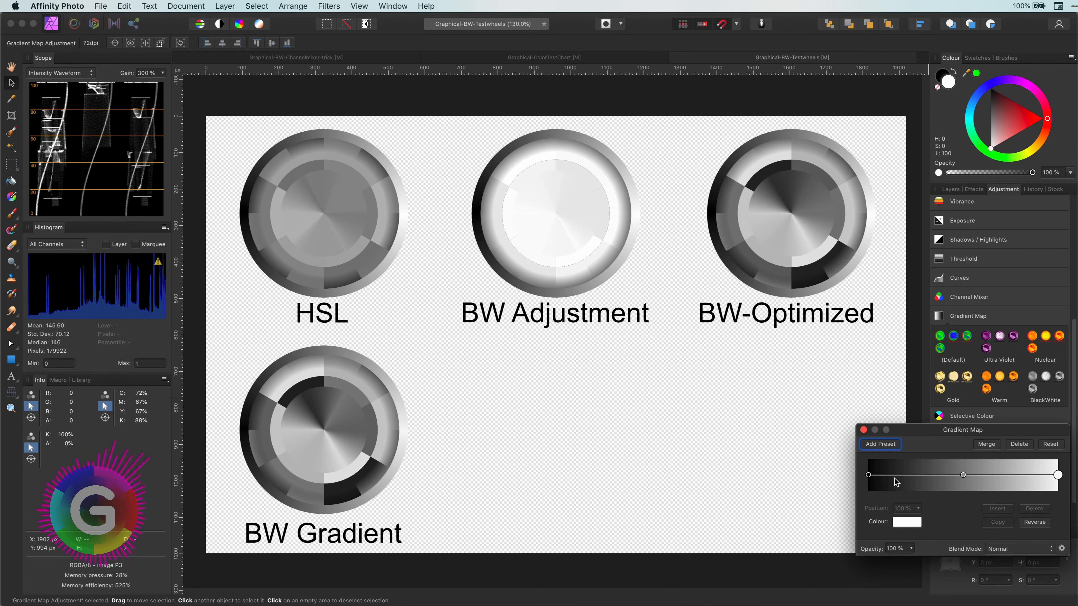
pyautogui.click(863, 430)
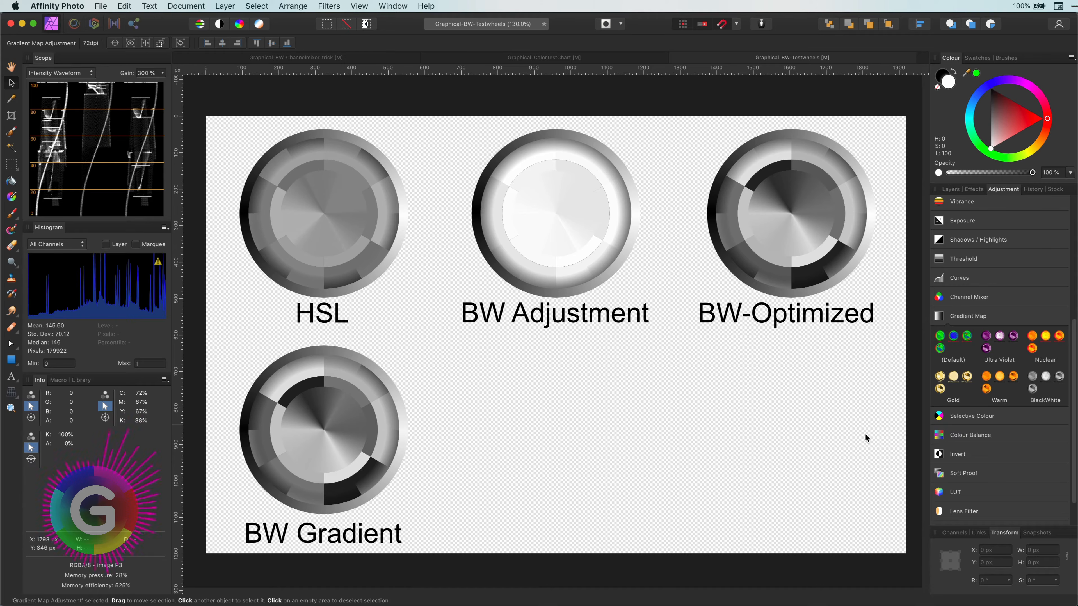
# - Show the Procedural group and add a Procedural Texture live filter to its ColorTest layer
pyautogui.click(951, 189)
pyautogui.click(942, 351)
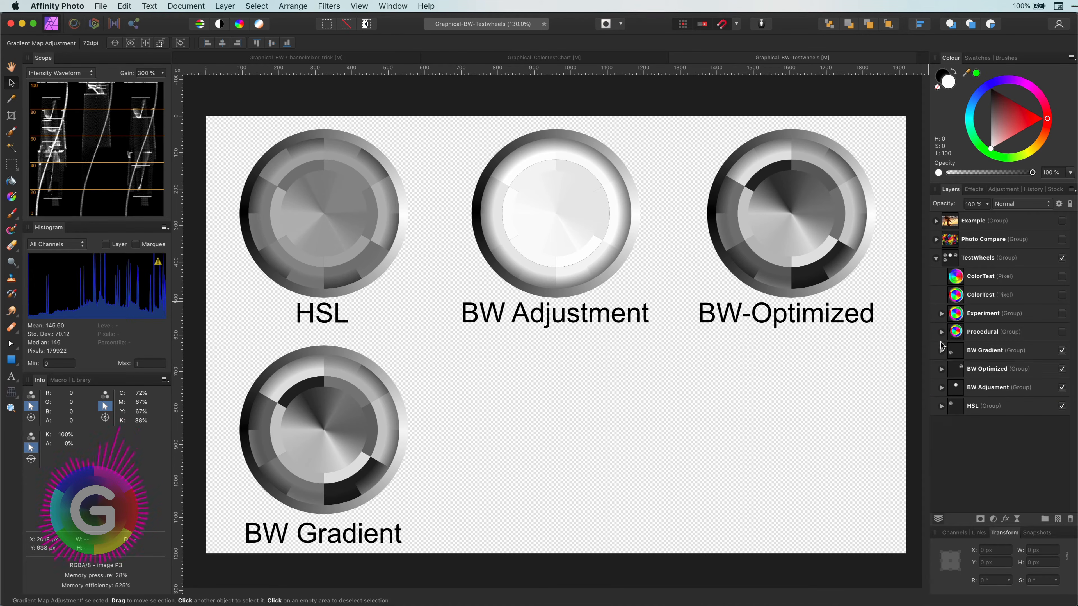
pyautogui.click(941, 332)
pyautogui.click(1062, 331)
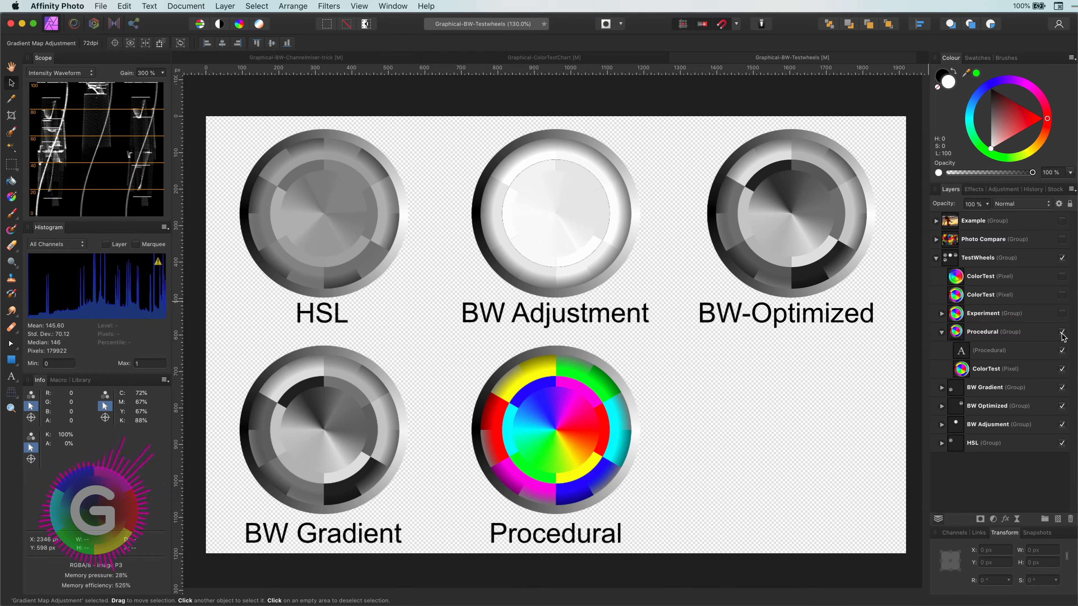
pyautogui.click(1036, 369)
pyautogui.click(1016, 519)
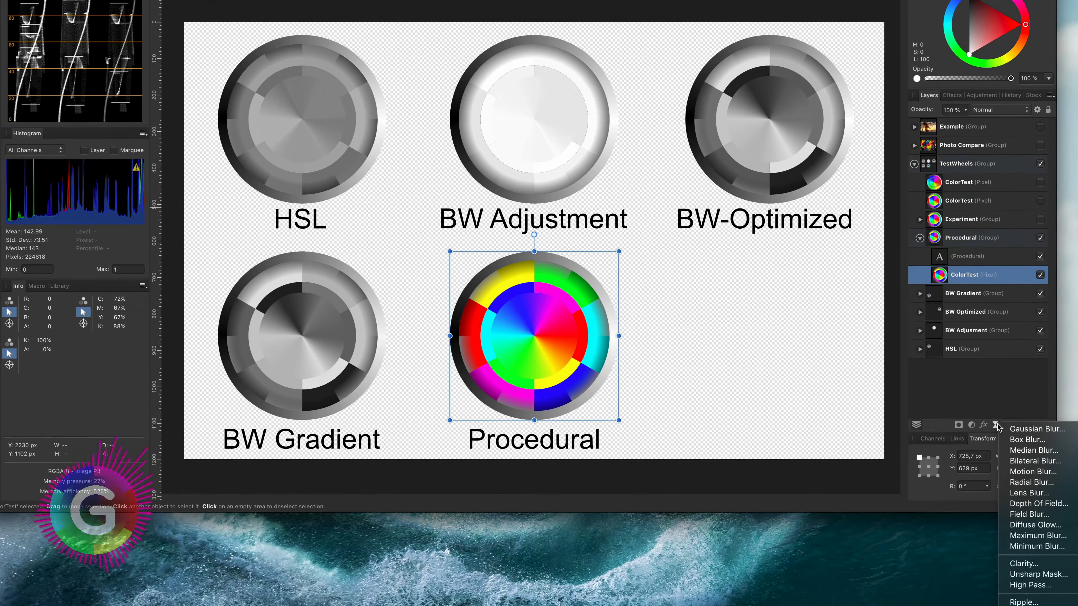
pyautogui.scroll(-5, 996, 552)
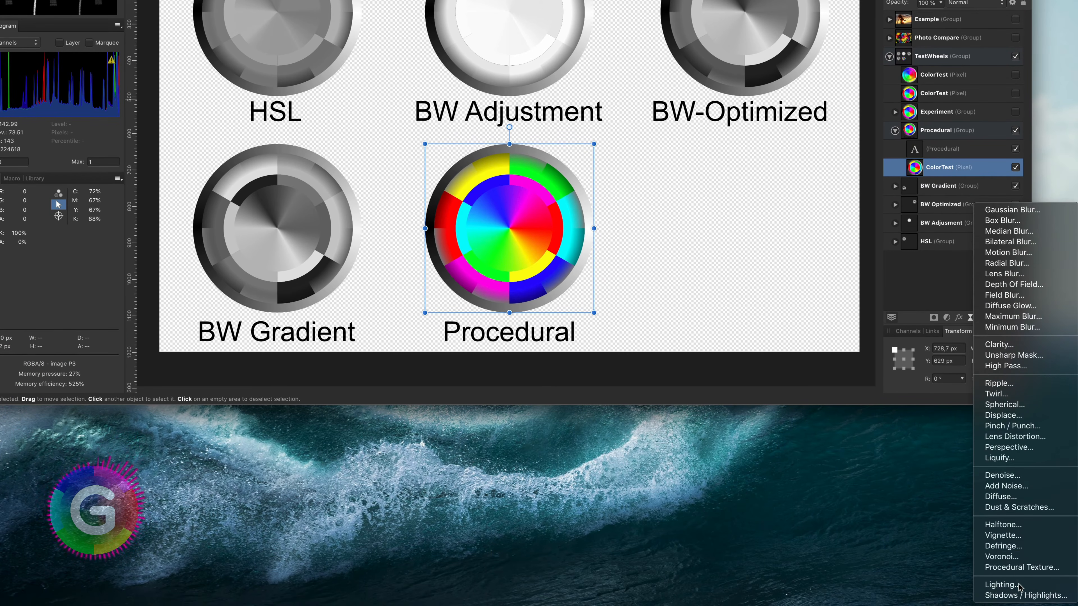
pyautogui.click(1021, 568)
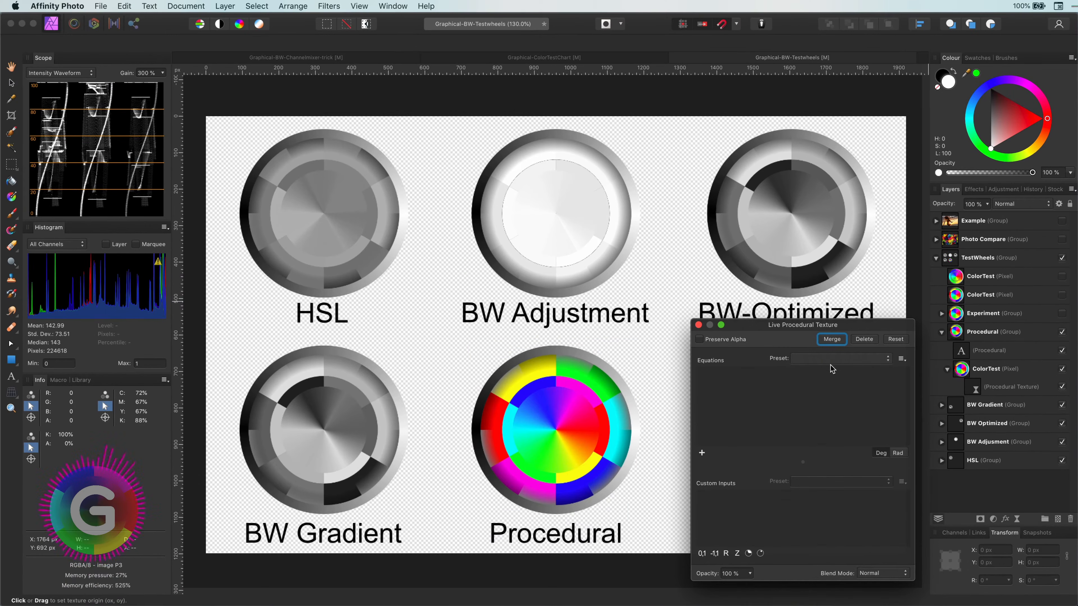
# - Load the Black and White (gradual) preset into the procedural texture equations
pyautogui.click(832, 360)
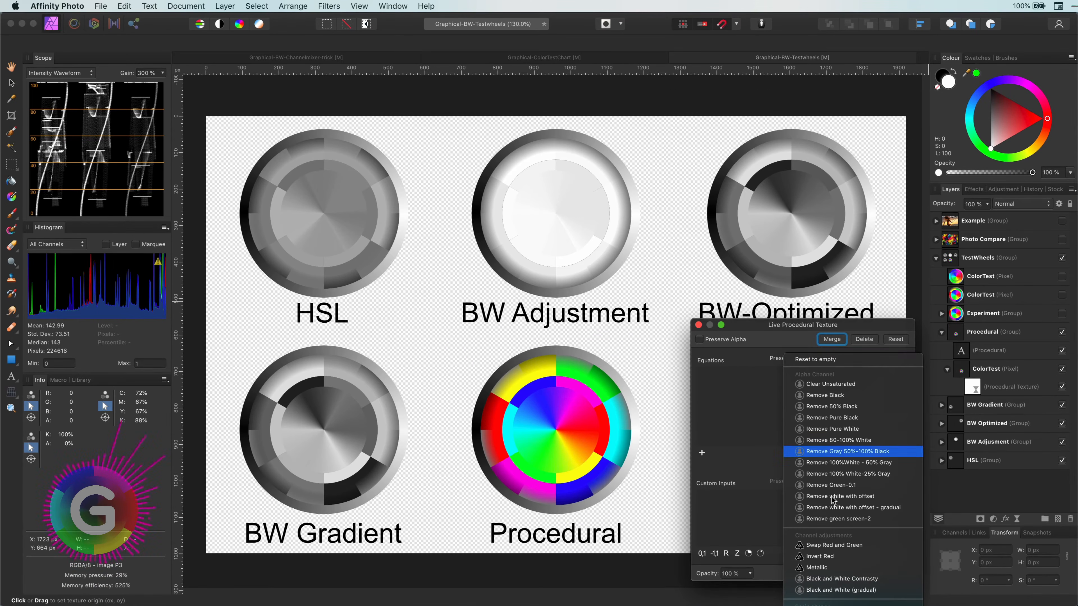
pyautogui.click(853, 590)
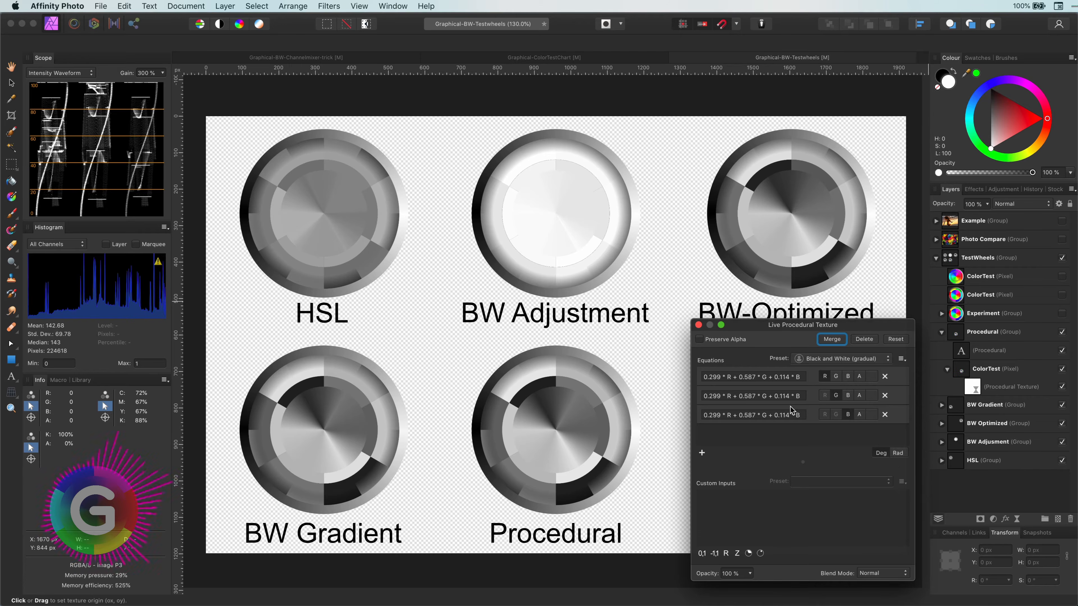
pyautogui.click(698, 325)
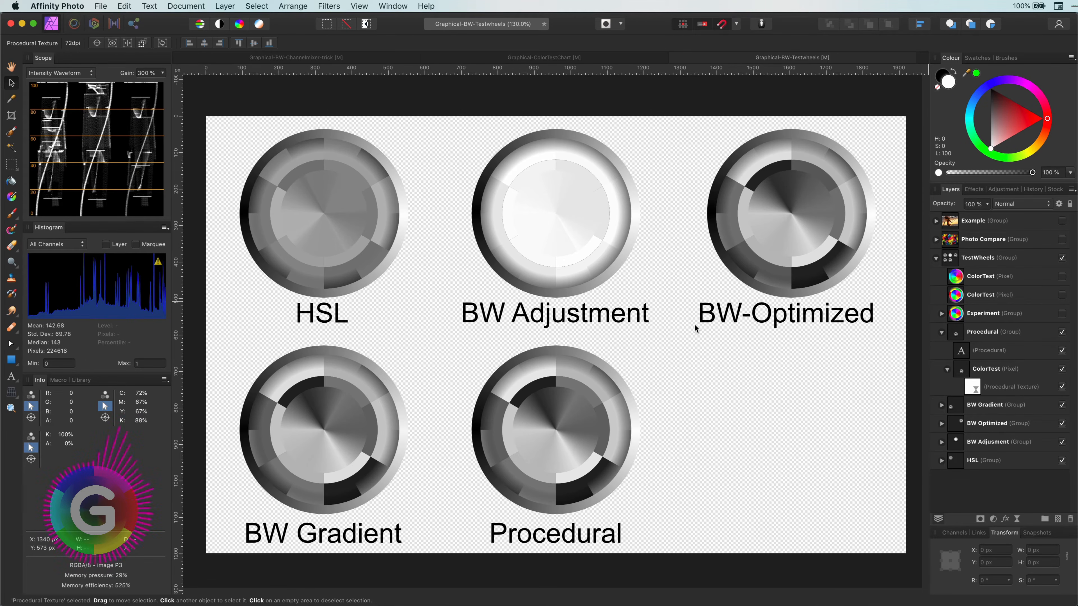
# - Show the Experiment group together with its Chanel Mixer label layer
pyautogui.click(942, 332)
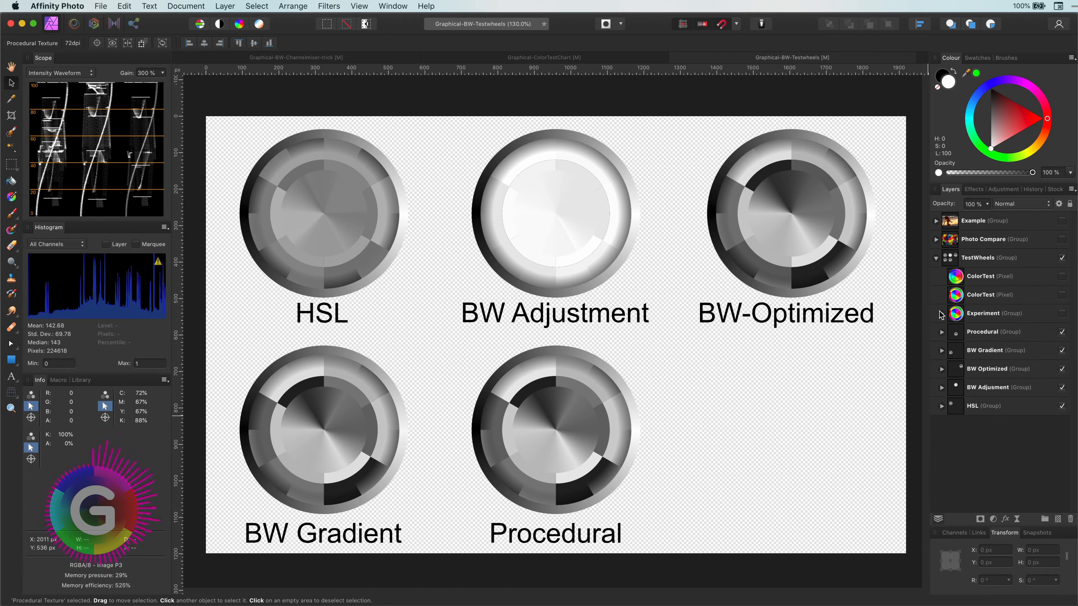
pyautogui.click(940, 314)
pyautogui.click(1062, 314)
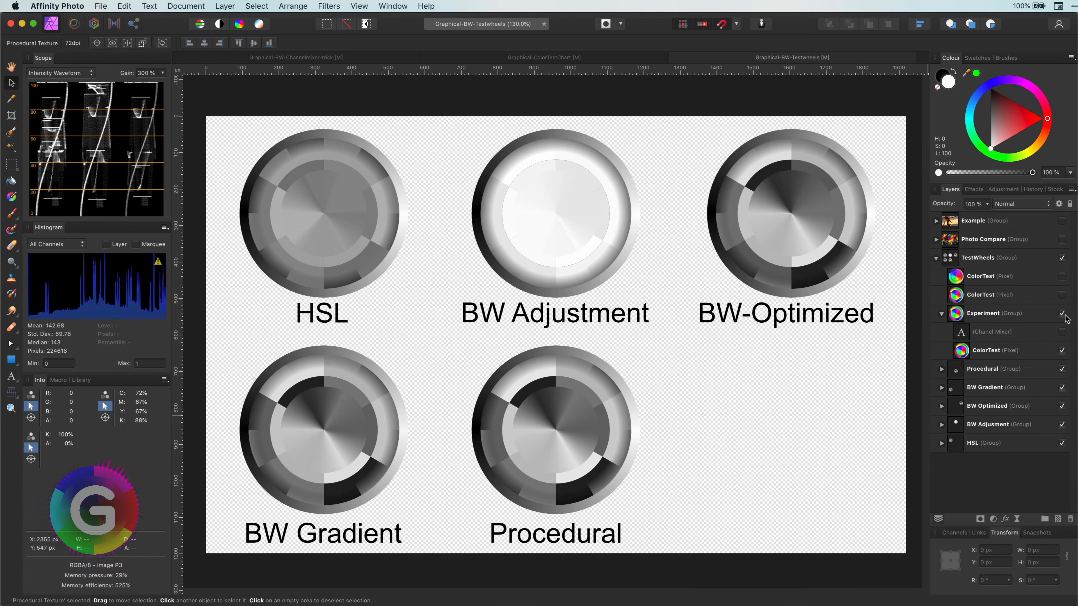
pyautogui.click(1011, 353)
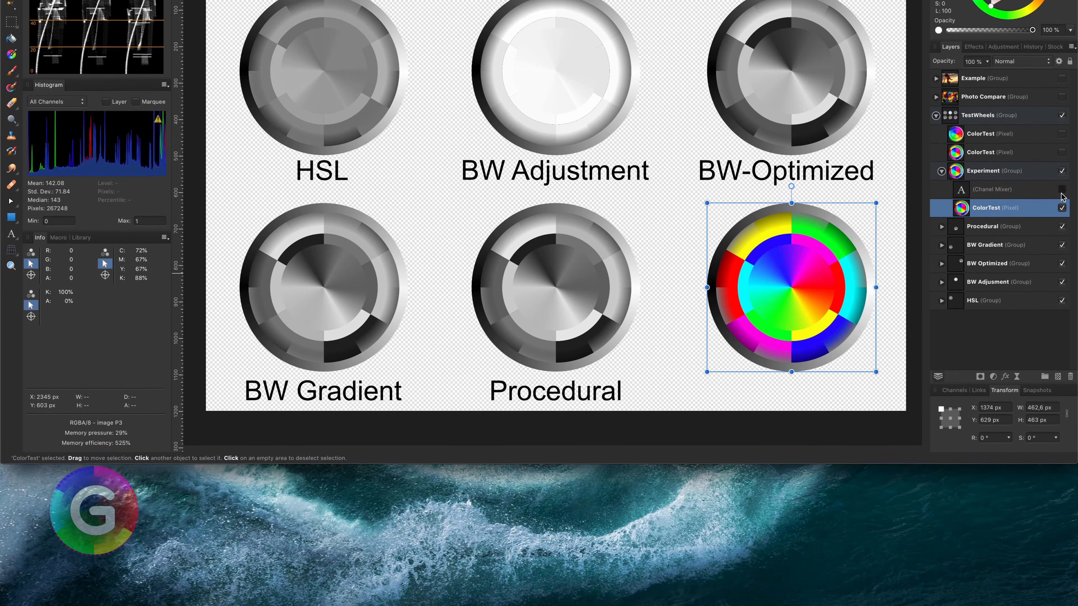
pyautogui.click(1062, 332)
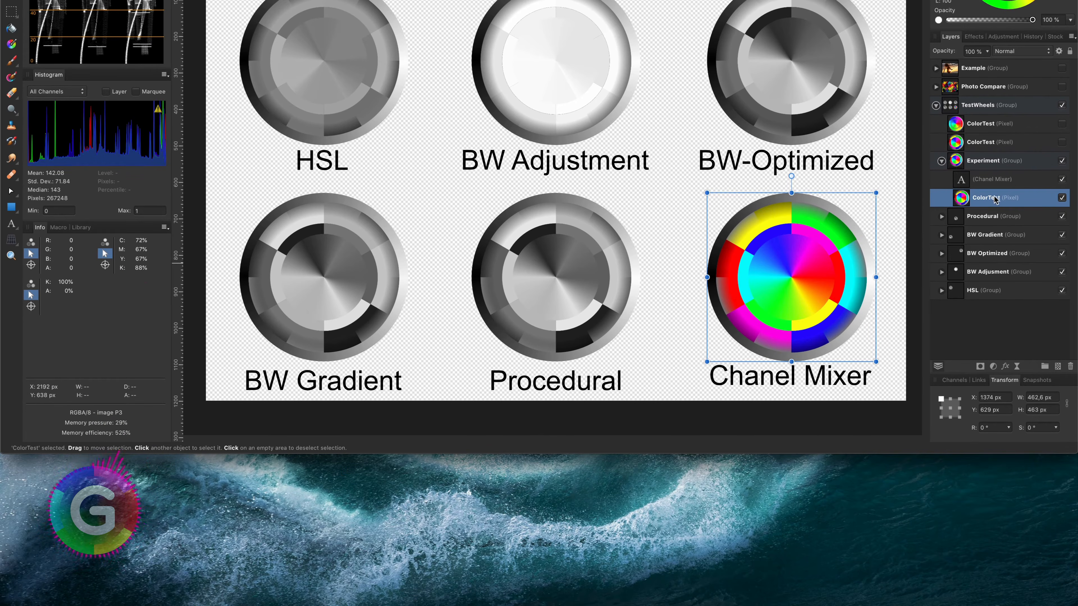
# - Add a Channel Mixer adjustment to the Experiment group's ColorTest layer and set its output channel to Gray
pyautogui.click(993, 366)
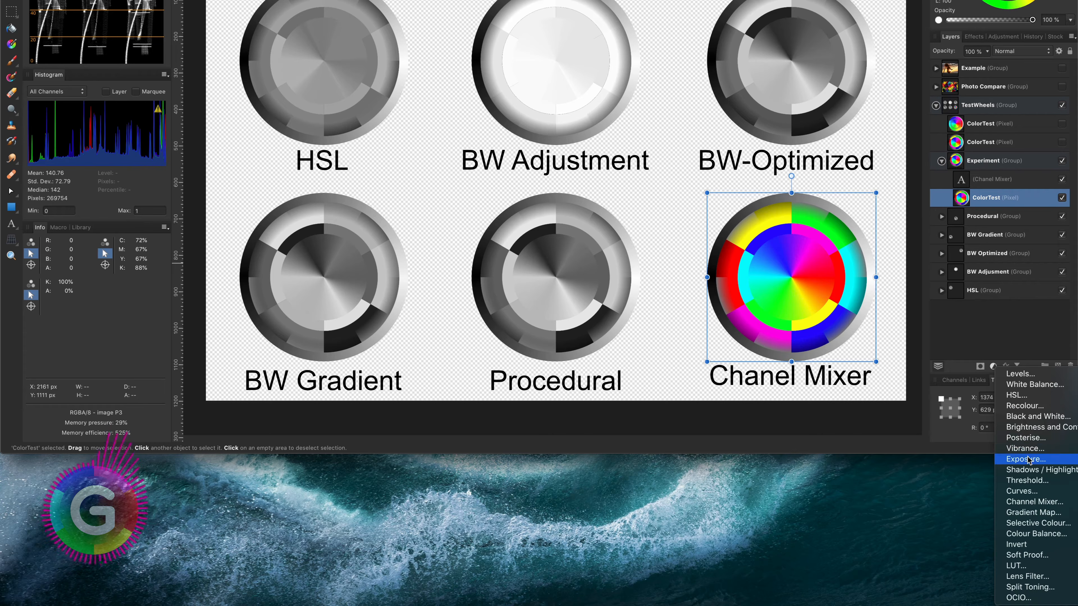
pyautogui.click(1034, 501)
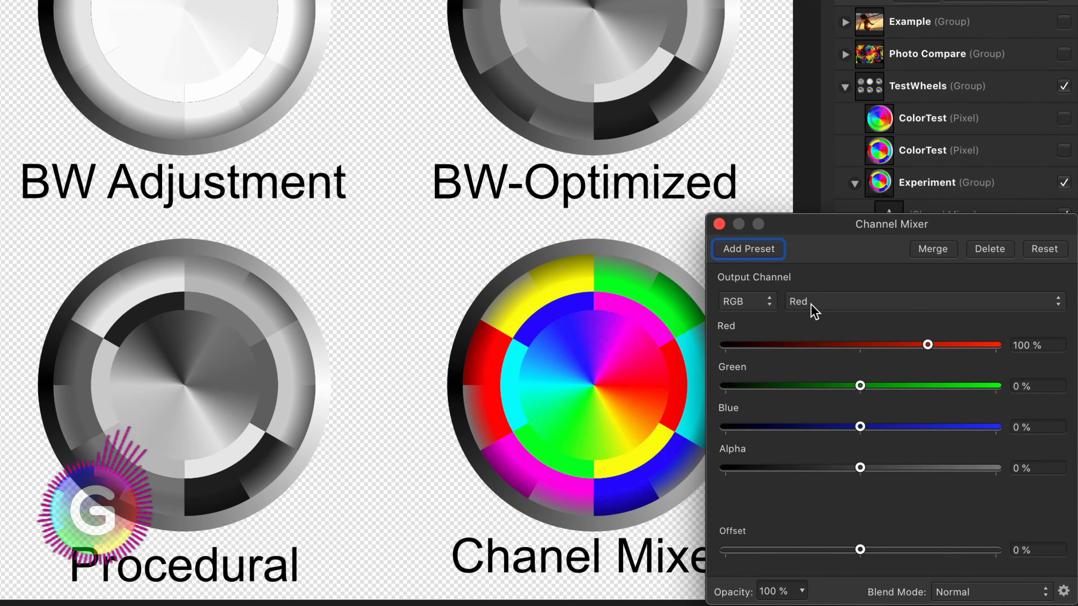
pyautogui.click(765, 306)
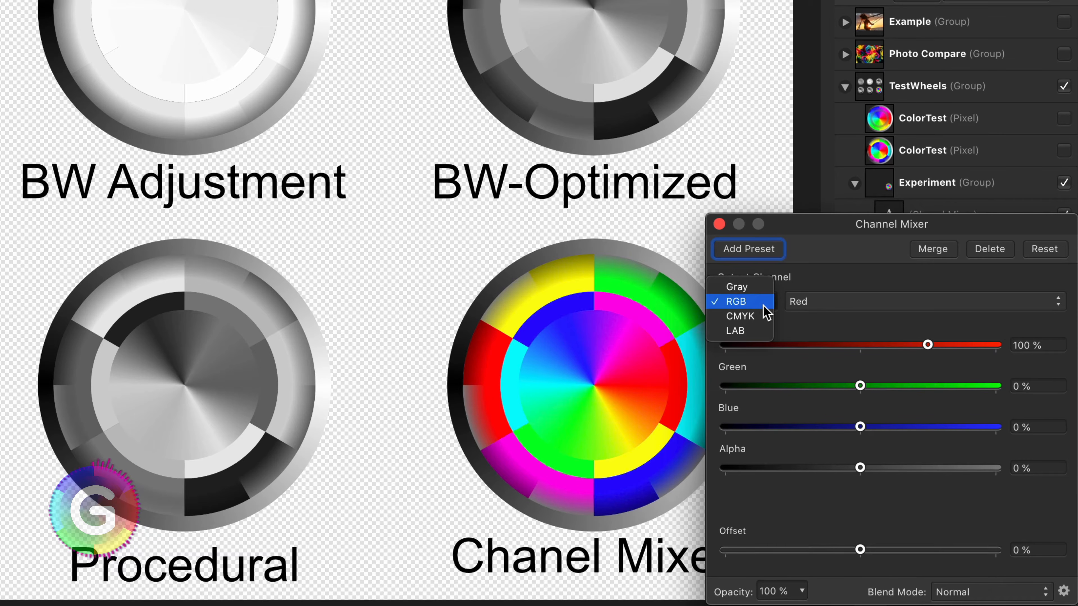
pyautogui.click(756, 288)
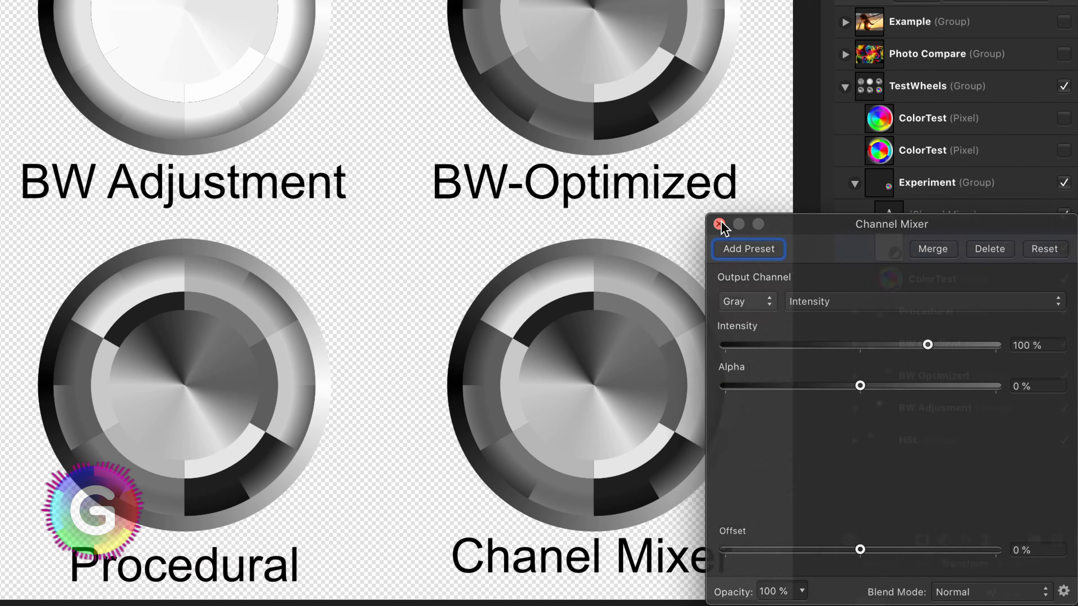
# - Close the Channel Mixer dialog, collapse the TestWheels groups and show the Photo Compare group
pyautogui.click(720, 224)
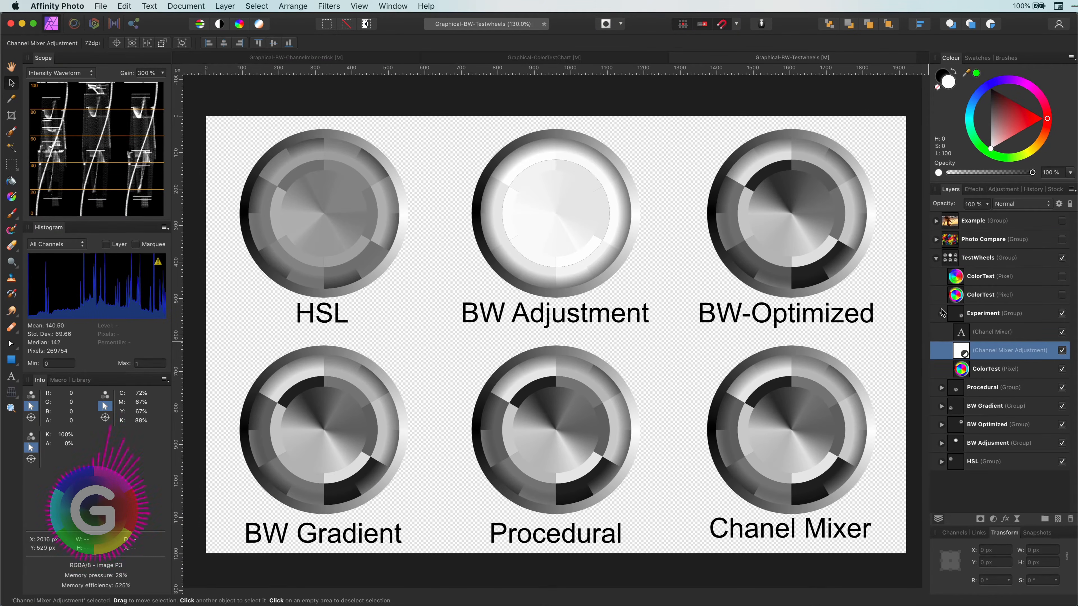
pyautogui.click(941, 314)
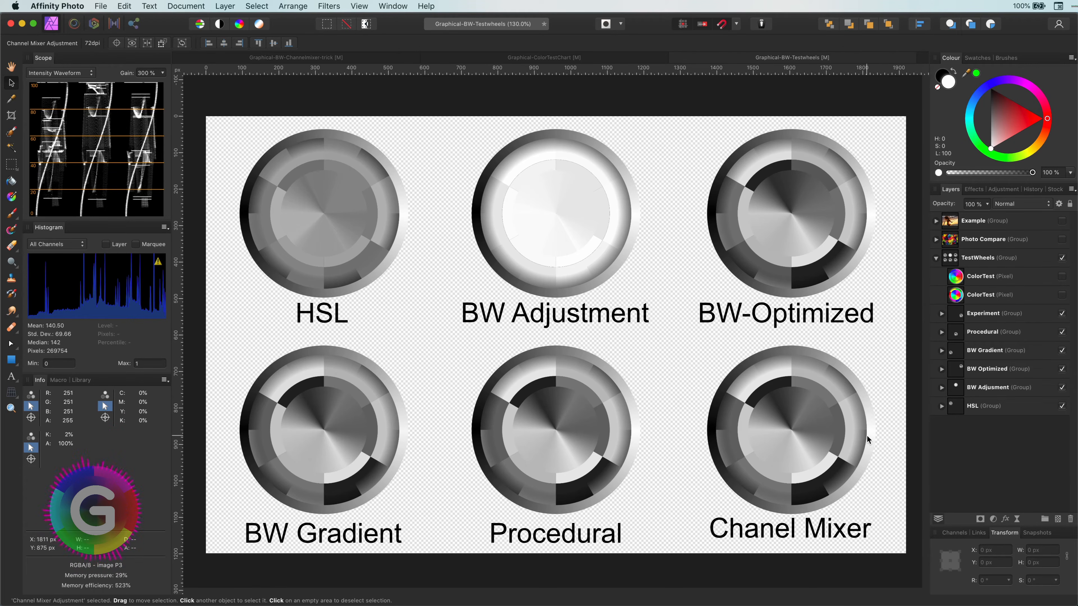
pyautogui.click(936, 258)
pyautogui.click(936, 240)
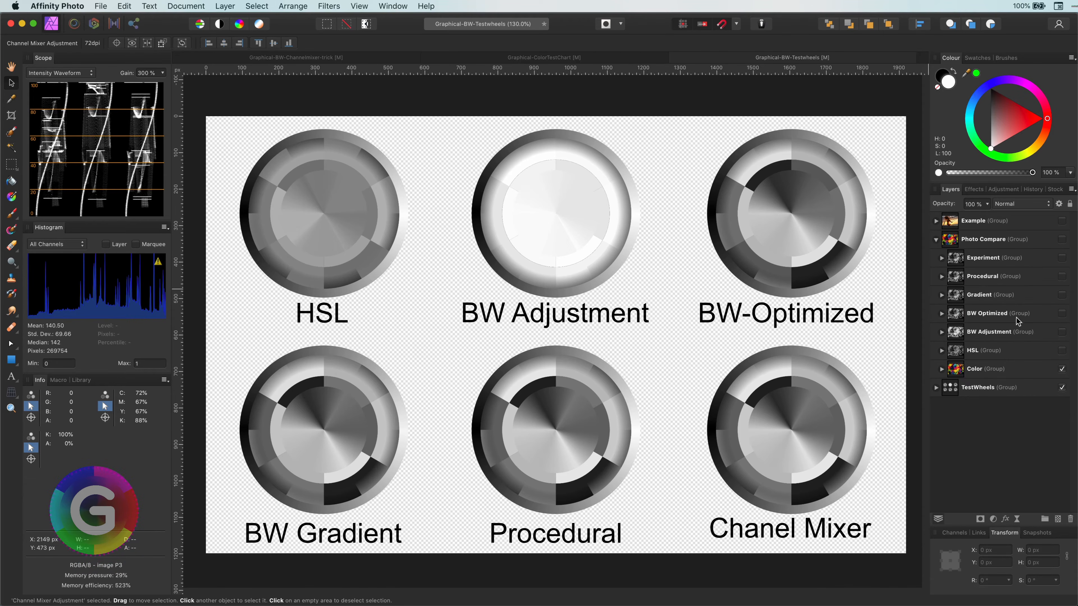
pyautogui.click(1062, 240)
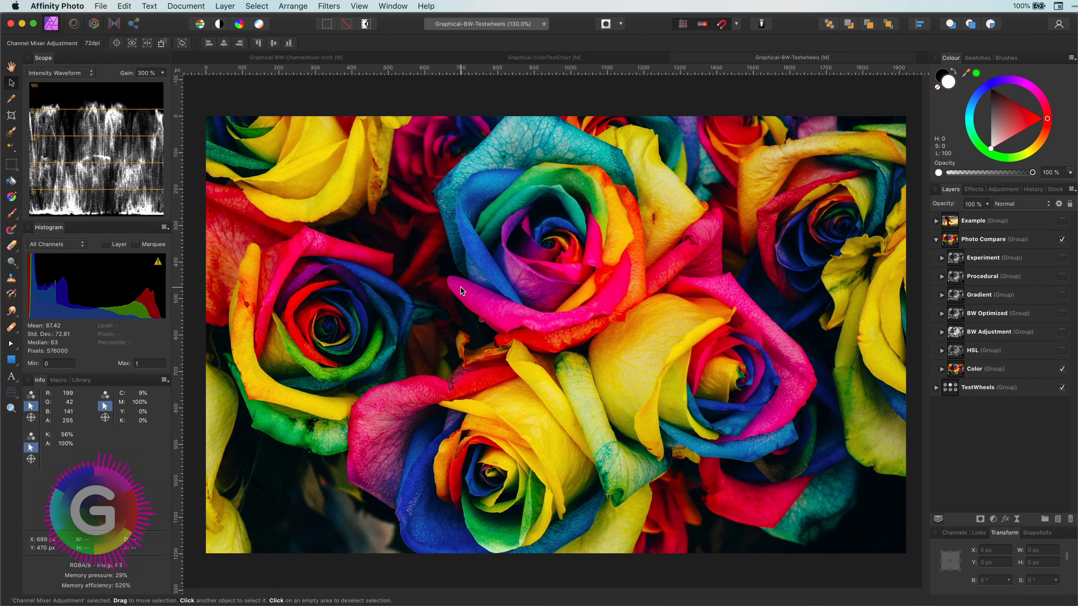
# - Switch on the HSL, BW Adjustment, BW Optimized and Gradient groups one by one to compare their rose conversions
pyautogui.click(1062, 350)
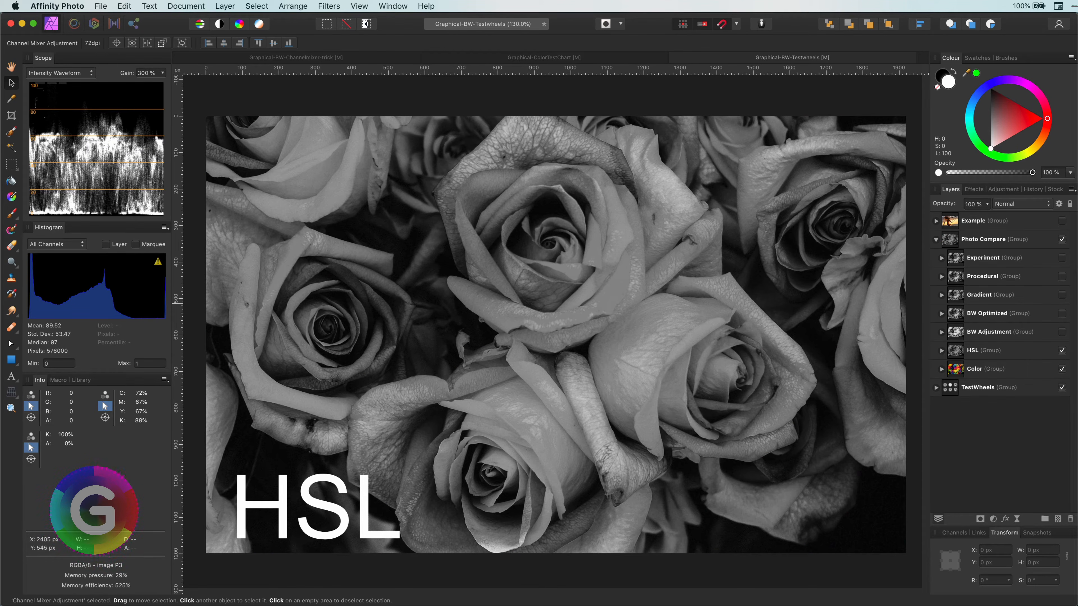
pyautogui.click(1062, 333)
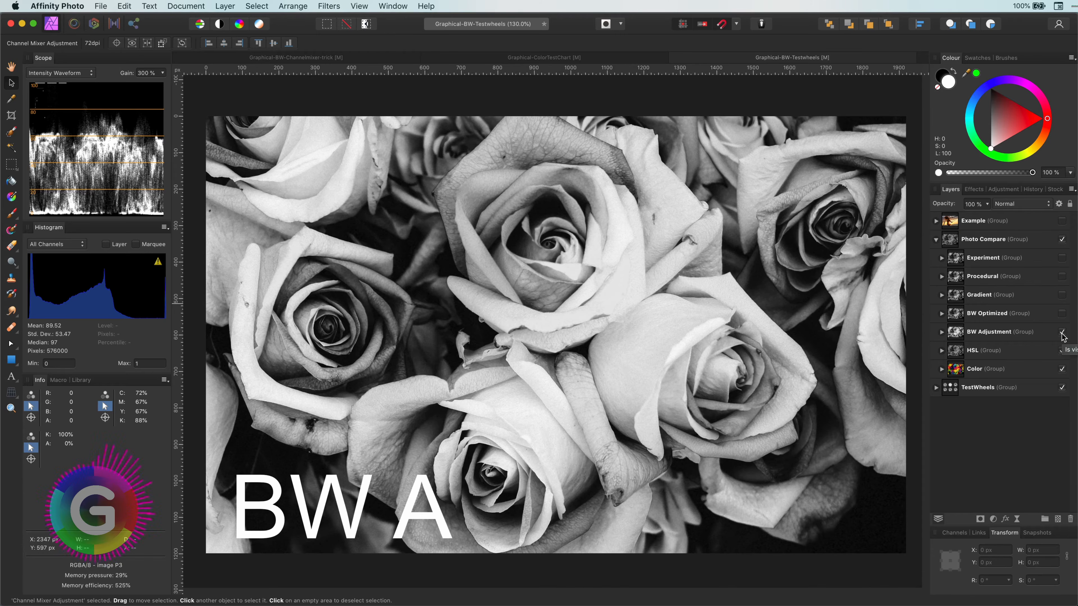
pyautogui.click(1062, 314)
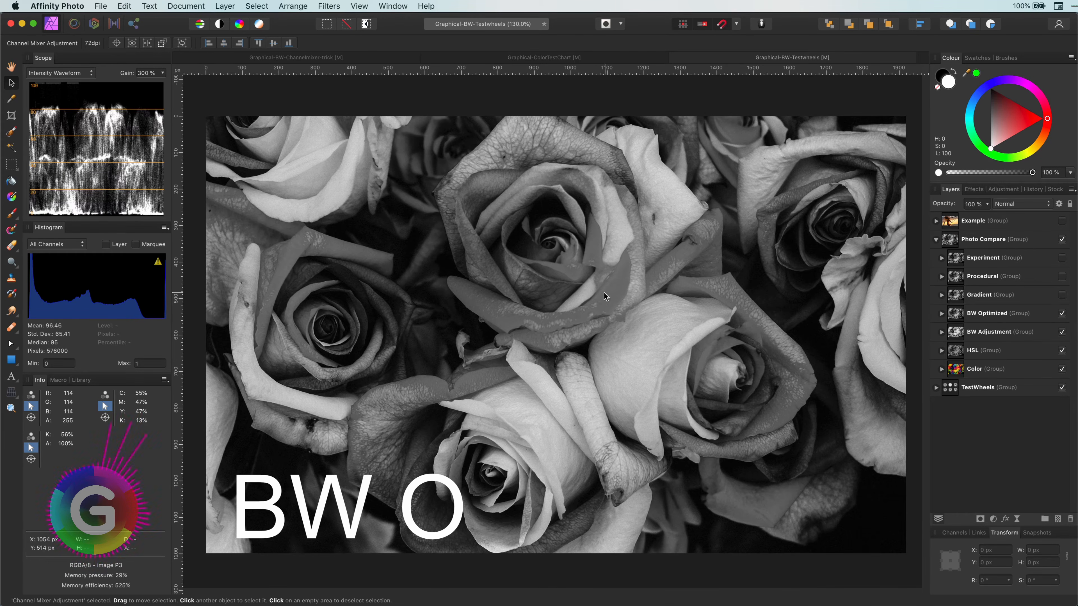
pyautogui.click(1062, 295)
pyautogui.click(1062, 297)
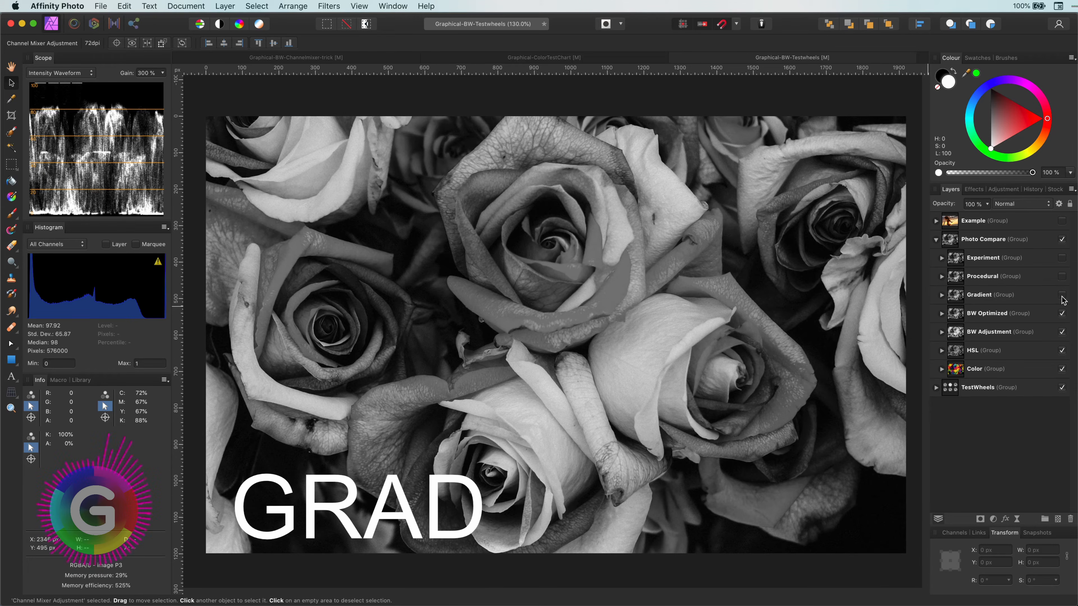
pyautogui.click(1062, 297)
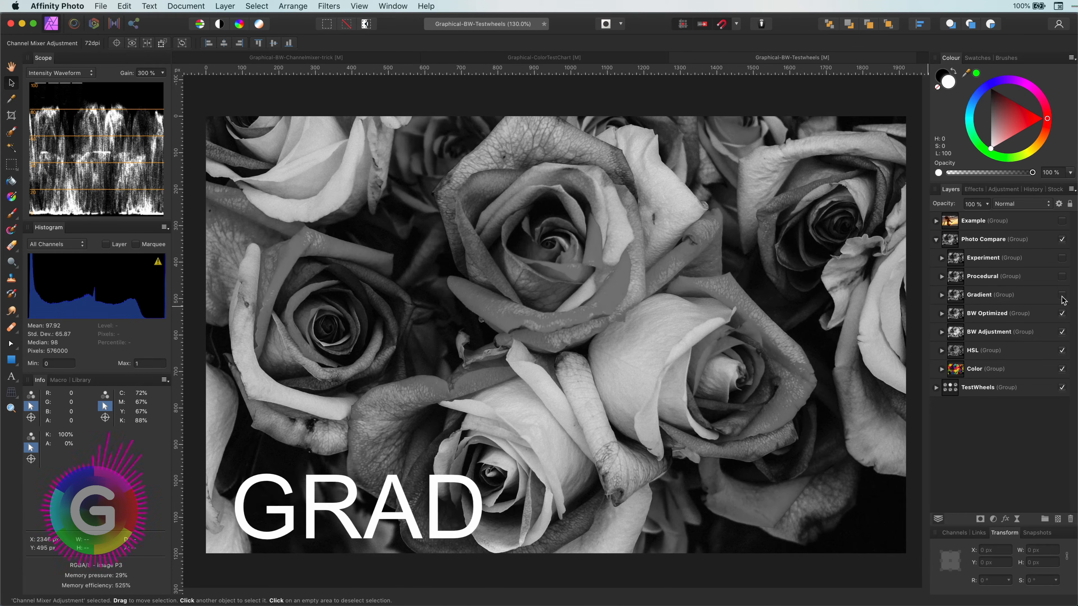
pyautogui.click(1062, 298)
pyautogui.click(1063, 297)
# - Toggle the Procedural and Experiment groups repeatedly to compare the procedural and channel mixer versions
pyautogui.click(1063, 278)
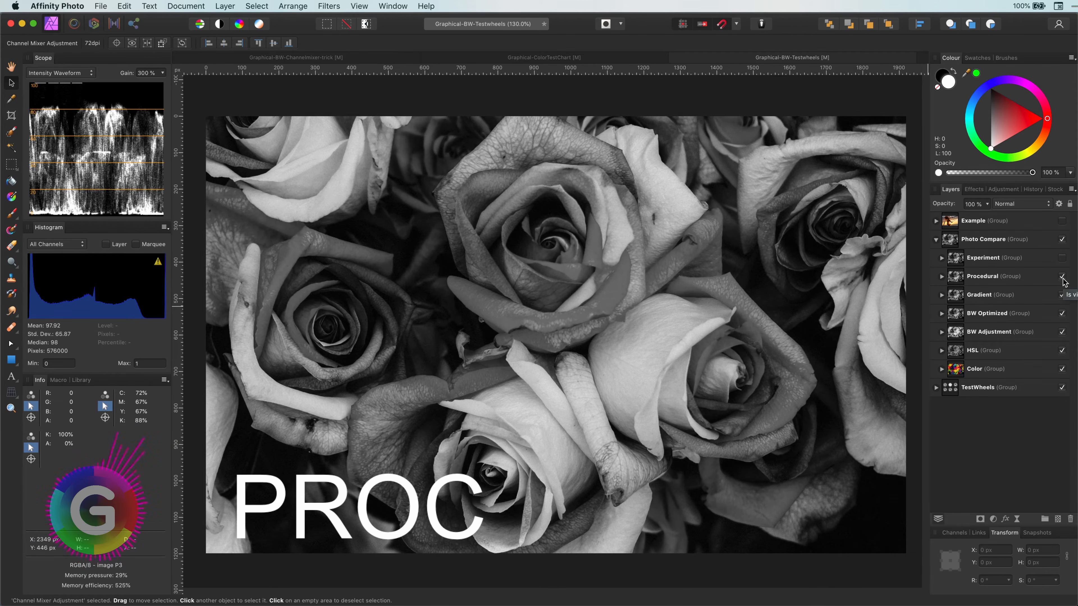
pyautogui.click(1063, 279)
pyautogui.click(1063, 278)
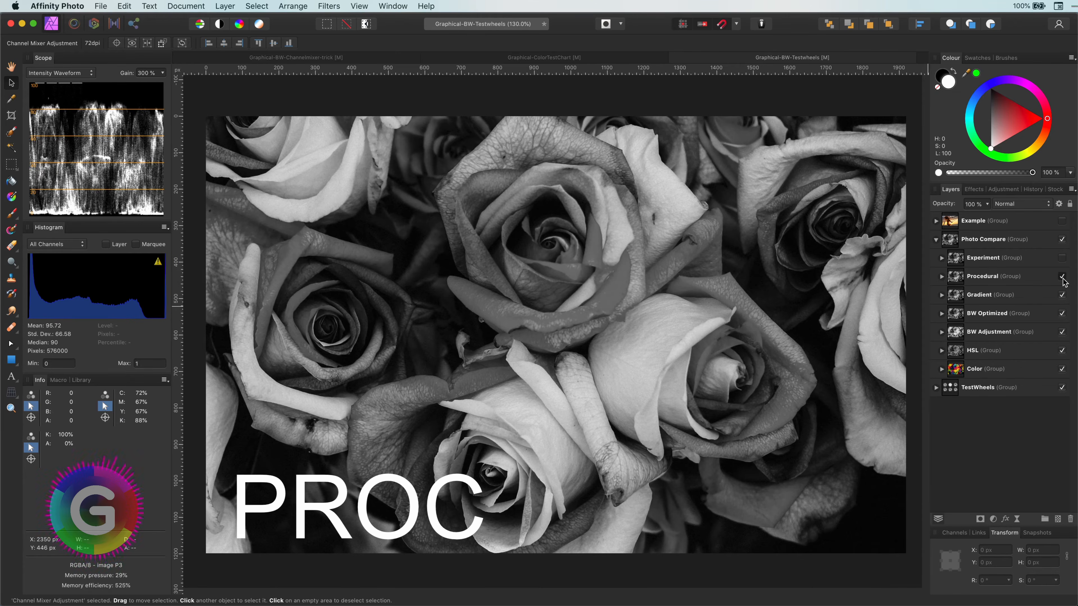
pyautogui.click(1063, 279)
pyautogui.click(1063, 278)
pyautogui.click(1063, 278)
pyautogui.click(1063, 279)
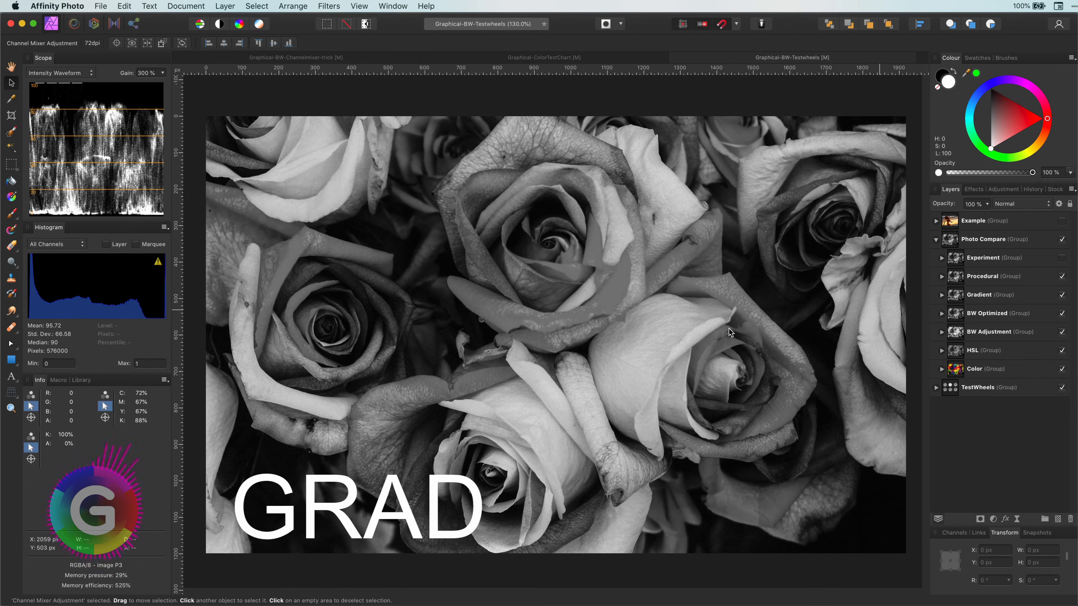
pyautogui.click(1063, 260)
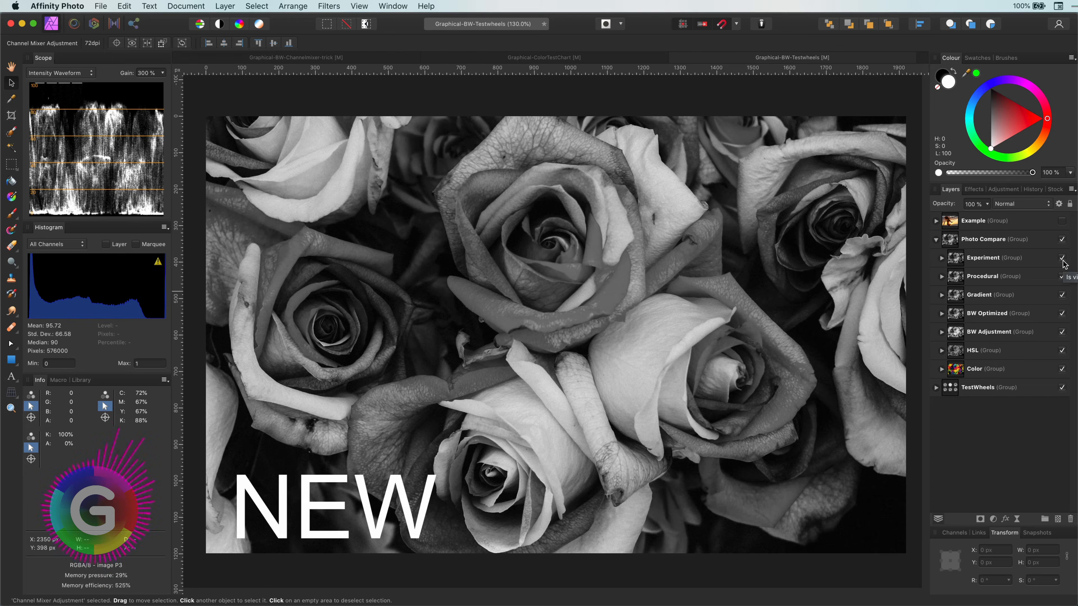
pyautogui.click(1062, 259)
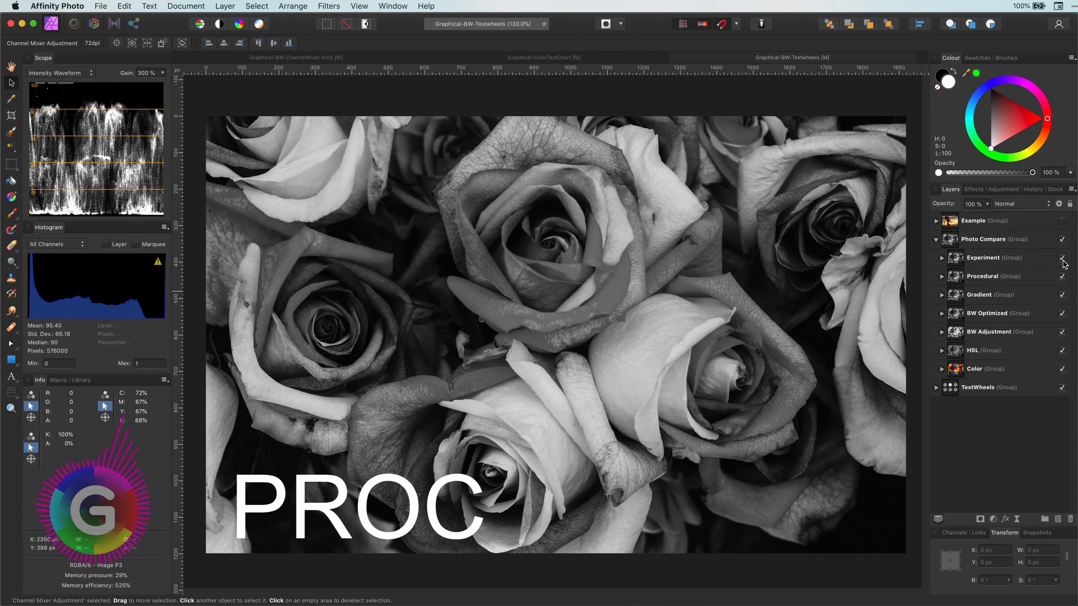
pyautogui.click(1062, 259)
pyautogui.click(1062, 259)
pyautogui.click(1063, 259)
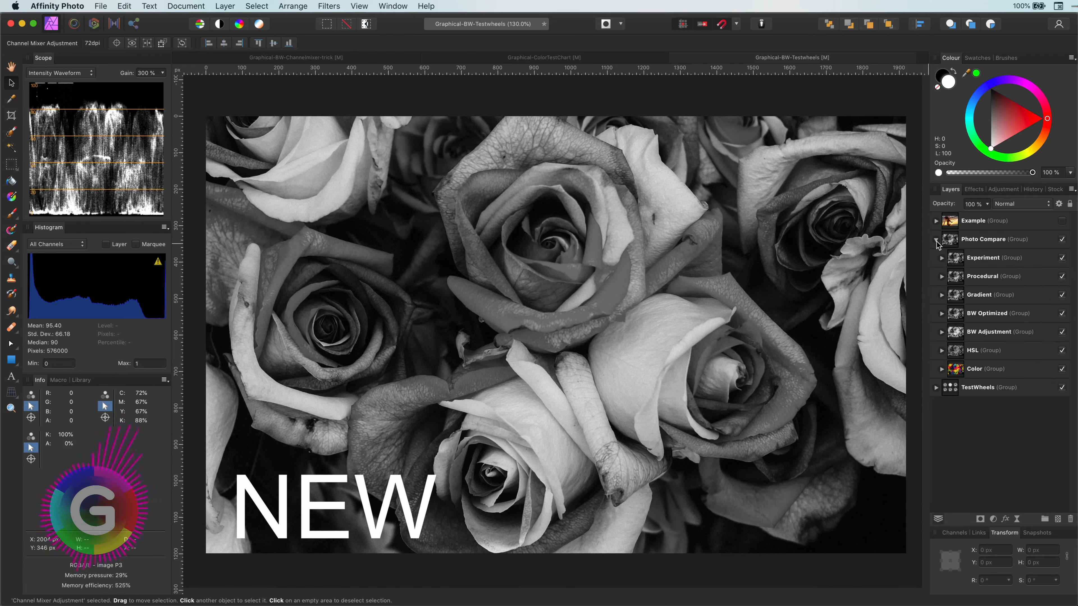
# - Collapse and hide the Photo Compare group and show the Example group
pyautogui.click(937, 240)
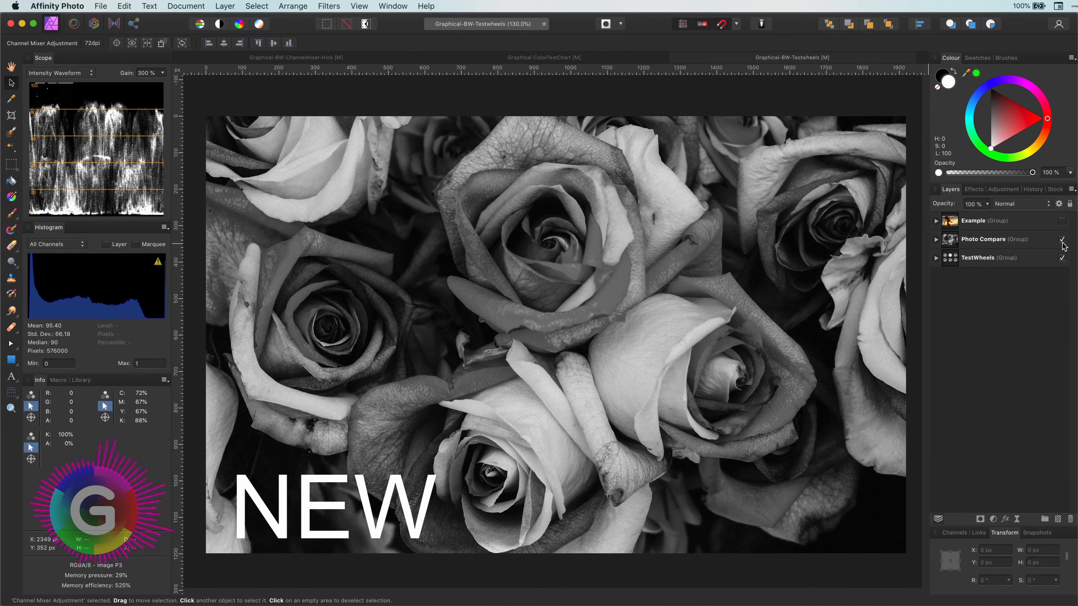
pyautogui.click(1062, 240)
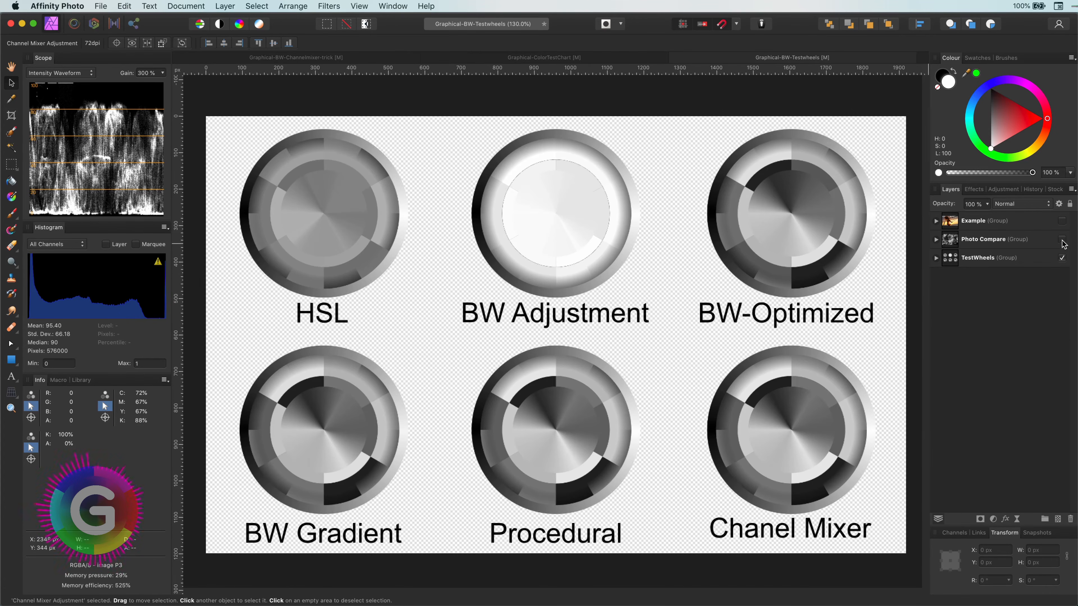
pyautogui.click(1062, 221)
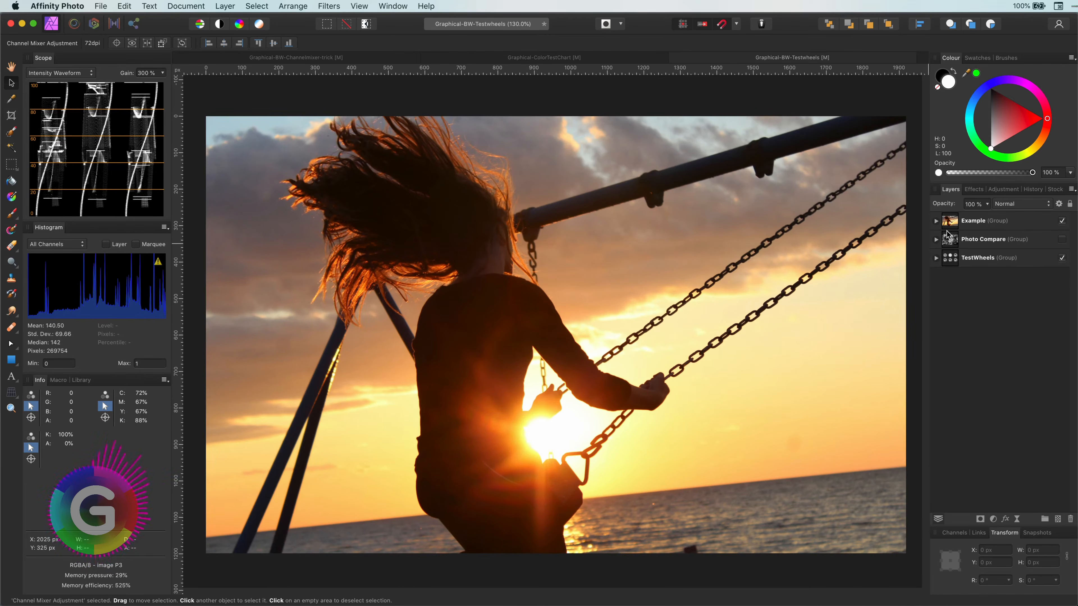
# - Add a Gradient Map adjustment with the BlackWhite preset above the Example group's original image
pyautogui.click(935, 221)
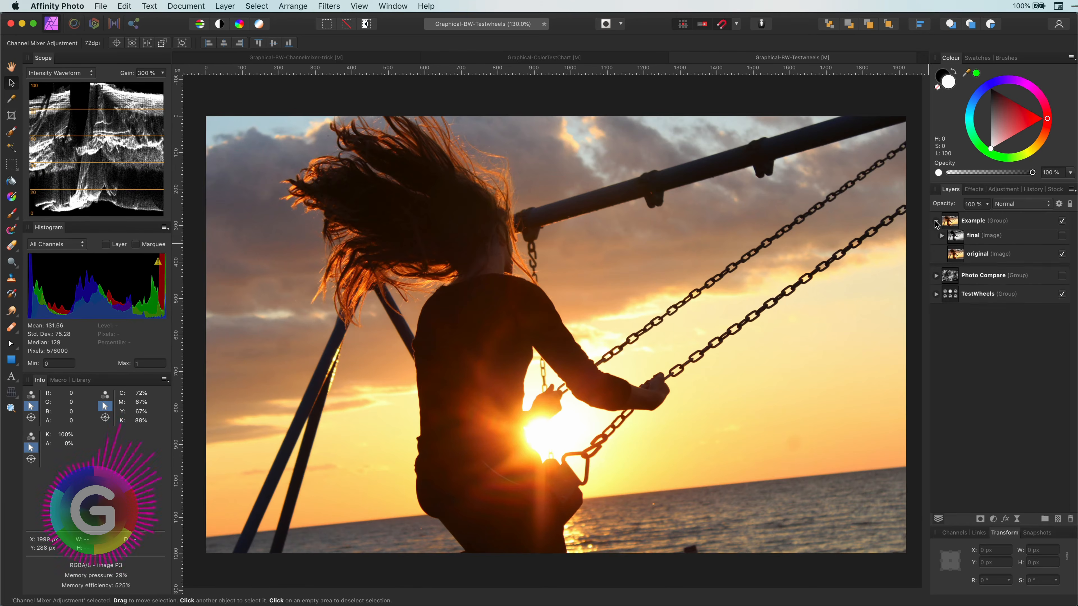
pyautogui.click(960, 260)
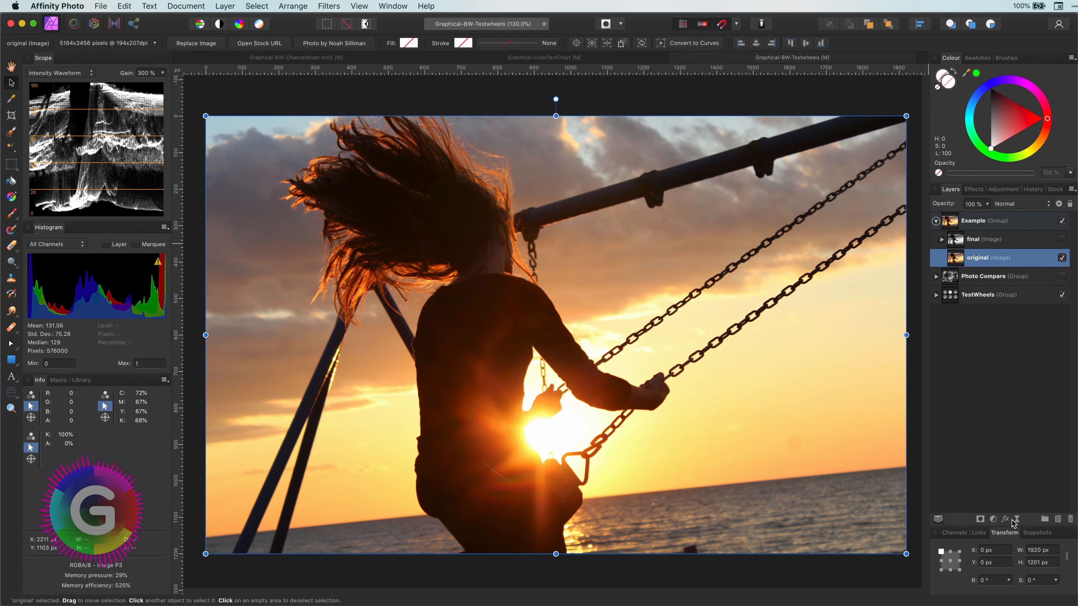
pyautogui.click(1002, 192)
pyautogui.click(1044, 382)
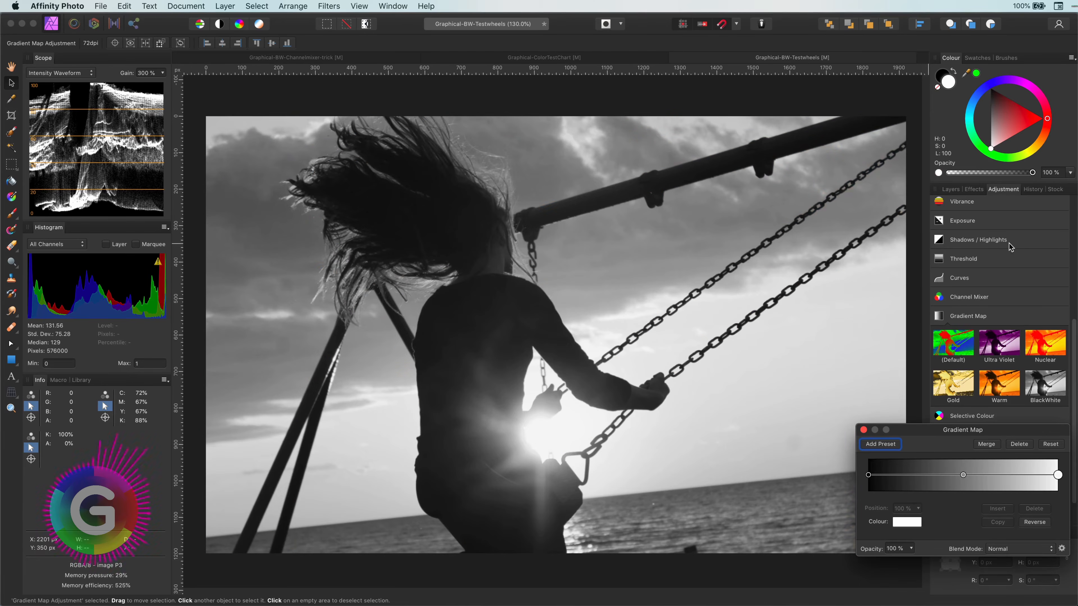
# - Close the Gradient Map dialog and hide the Gradient Map adjustment after toggling it for comparison
pyautogui.click(864, 430)
pyautogui.click(949, 190)
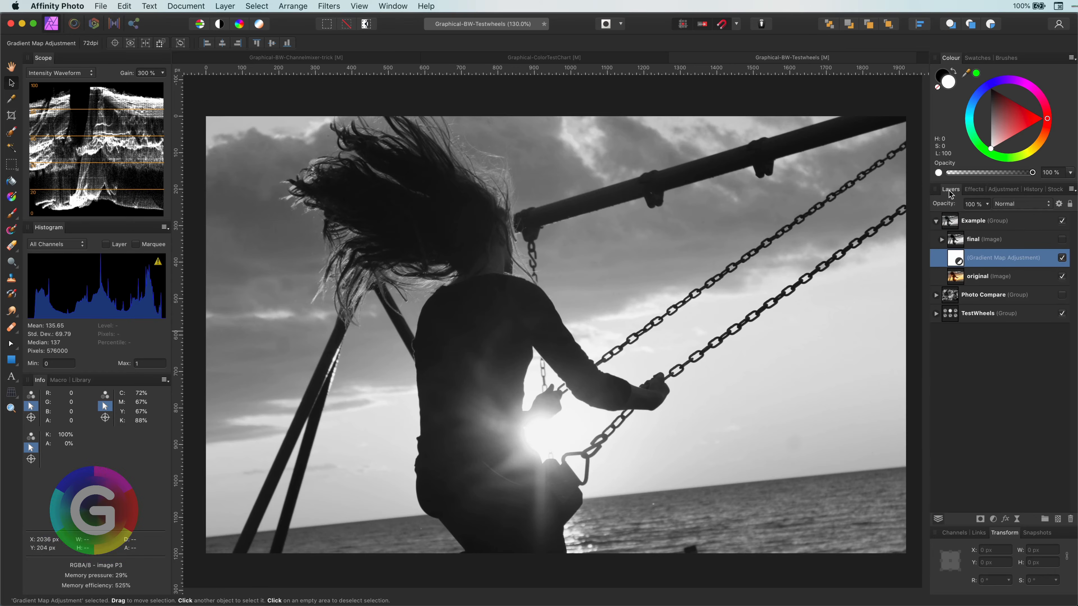
pyautogui.click(1062, 258)
pyautogui.click(1061, 258)
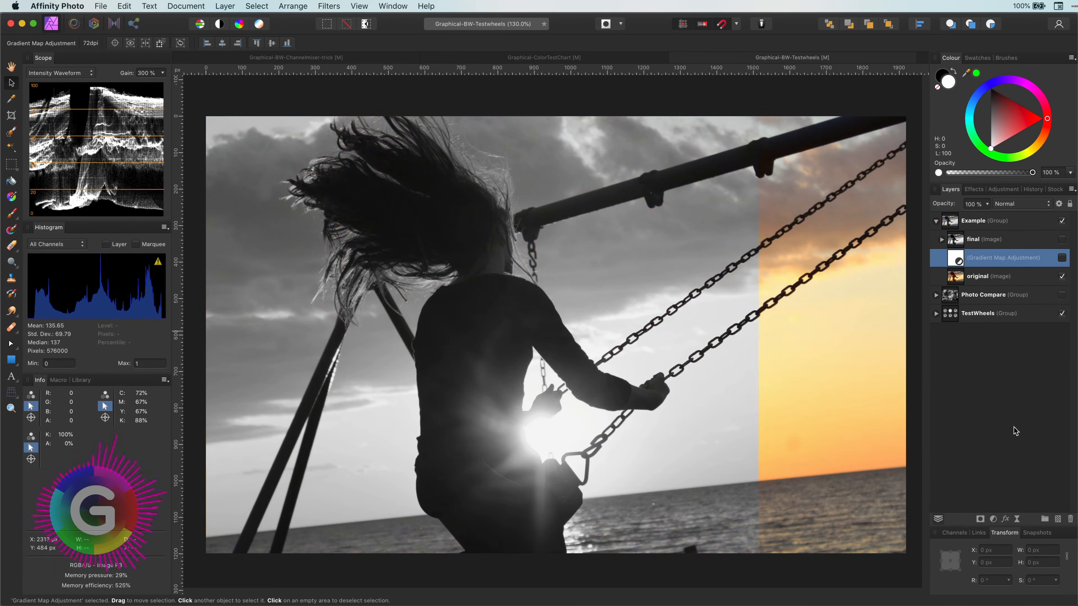
pyautogui.click(1062, 258)
# - Add a Channel Mixer adjustment with its output channel set to Gray, and toggle it to compare
pyautogui.click(994, 519)
pyautogui.click(1031, 594)
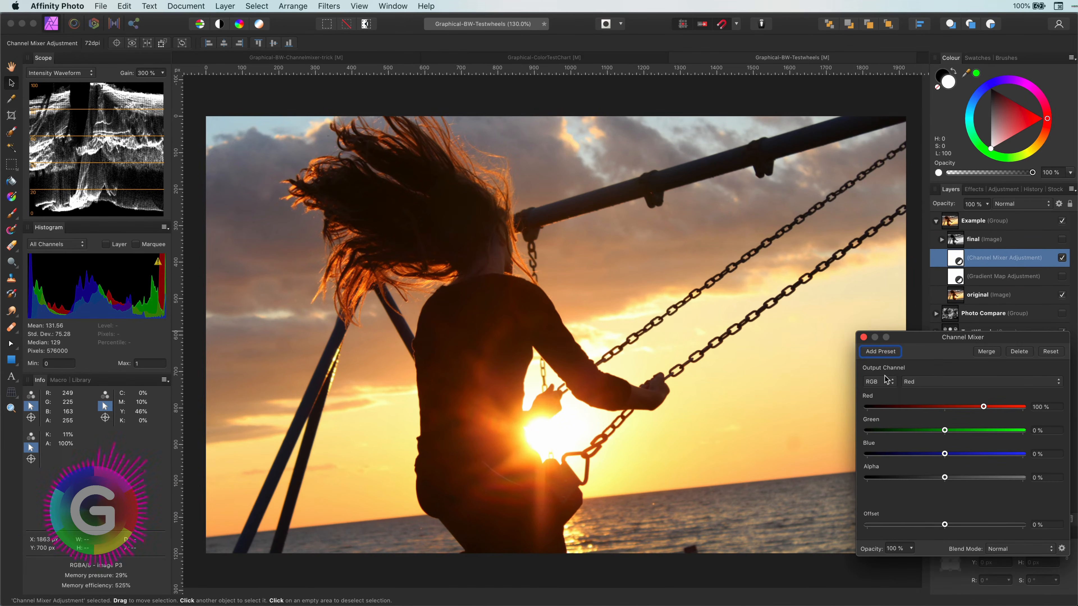
pyautogui.click(878, 382)
pyautogui.click(882, 377)
pyautogui.click(863, 337)
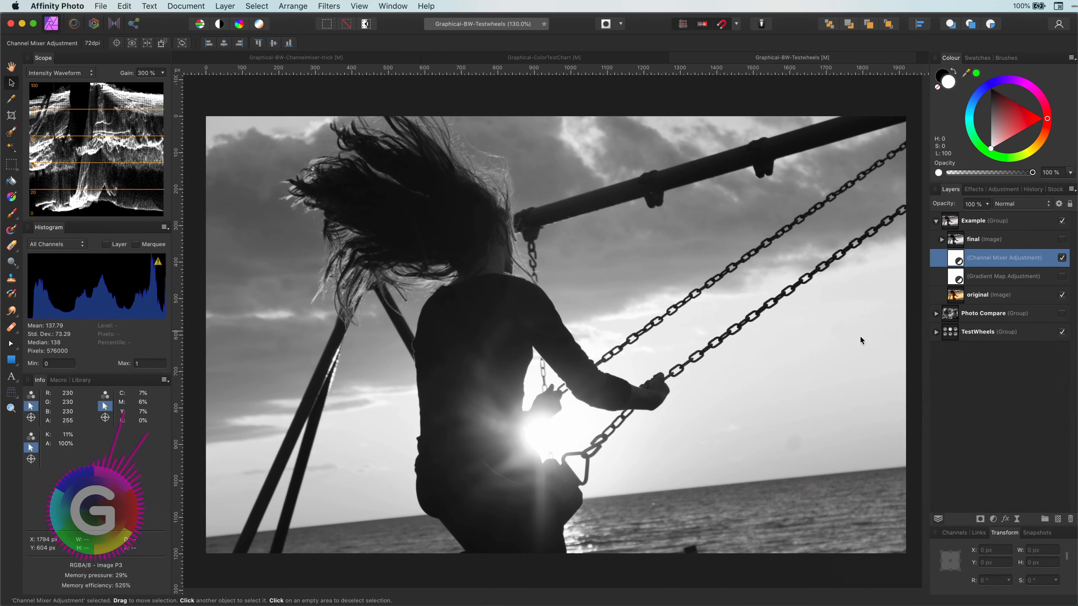
pyautogui.click(1062, 258)
pyautogui.click(1062, 258)
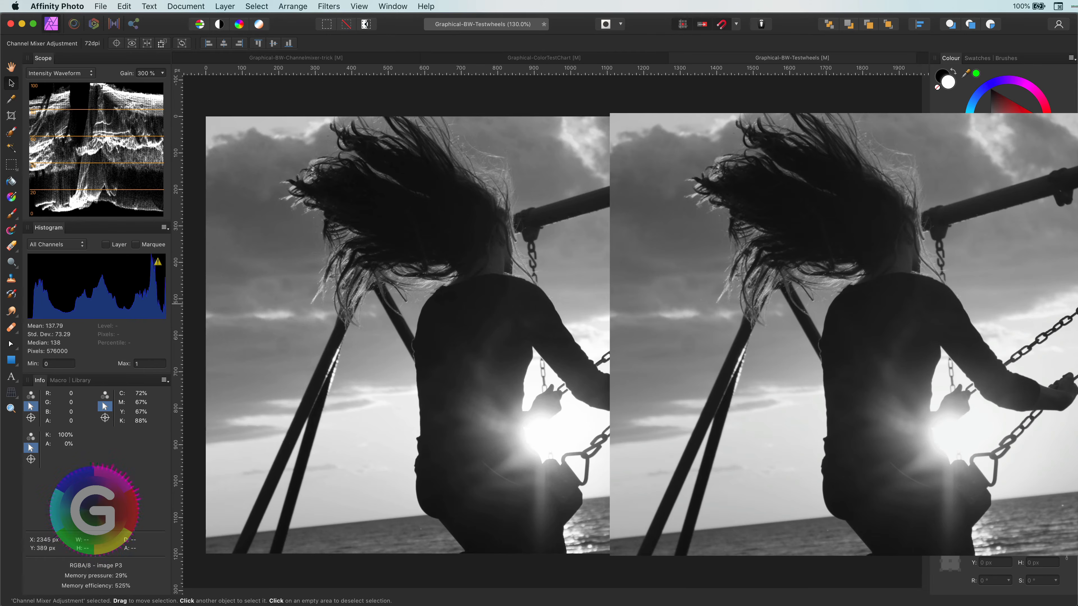
# - Reopen the Channel Mixer settings and set its Intensity to 107%
pyautogui.doubleClick(957, 259)
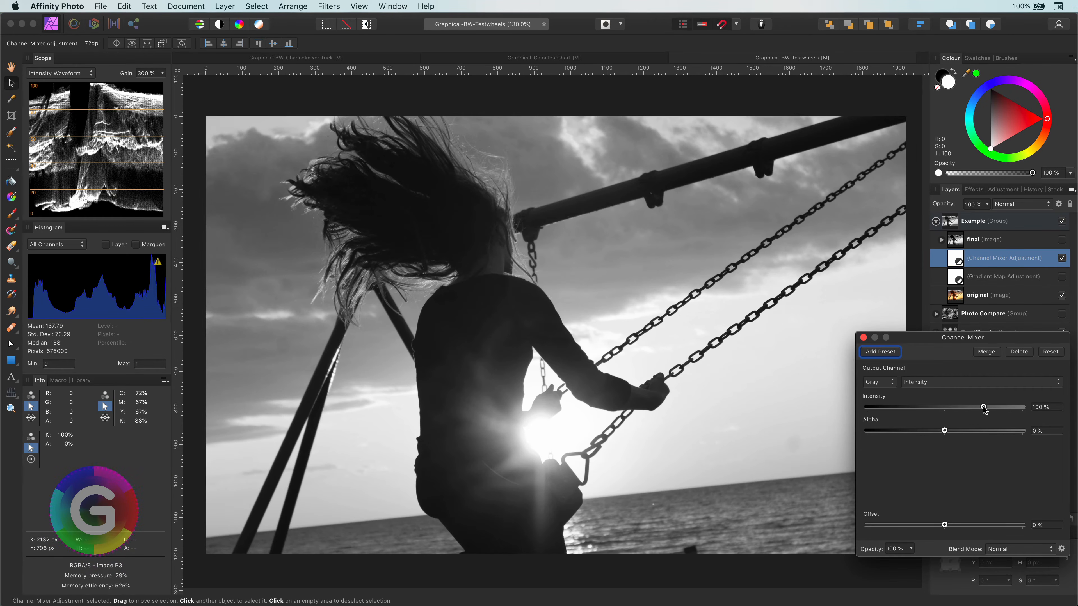
pyautogui.moveTo(984, 408)
pyautogui.mouseDown()
pyautogui.moveTo(1001, 409)
pyautogui.moveTo(950, 408)
pyautogui.moveTo(987, 408)
pyautogui.mouseUp()
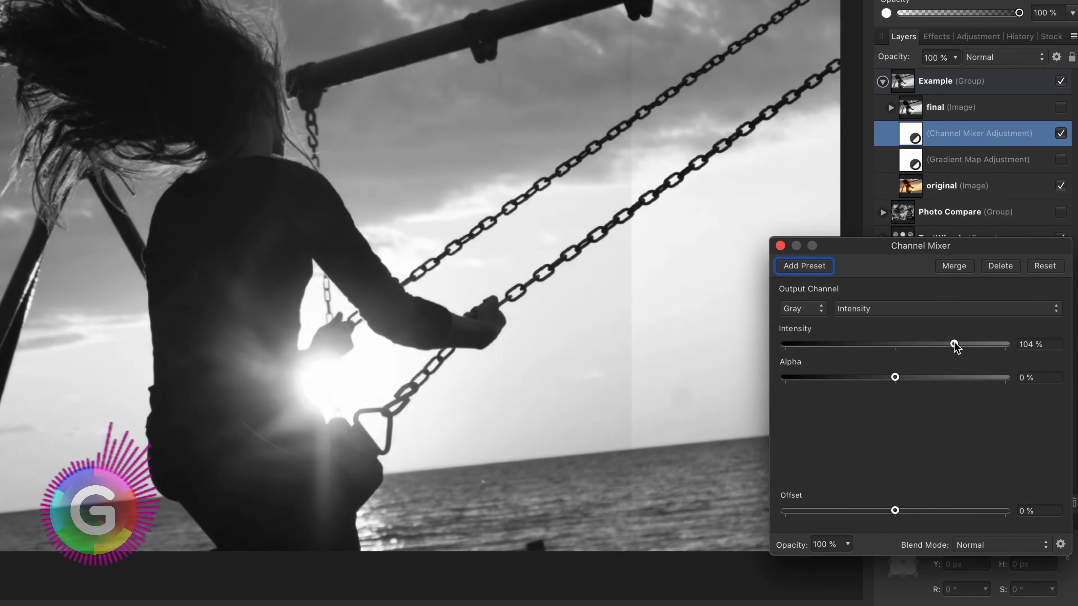
pyautogui.moveTo(955, 345); pyautogui.dragTo(955, 345)
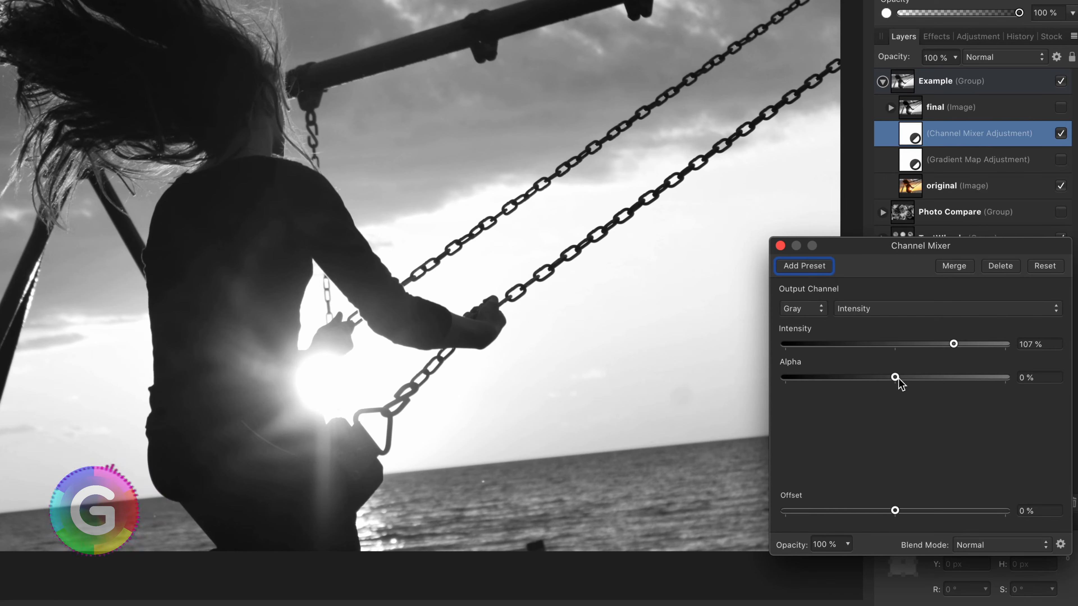
# - Set the Channel Mixer Alpha to -71% and Offset to 59%
pyautogui.moveTo(898, 379); pyautogui.dragTo(928, 381)
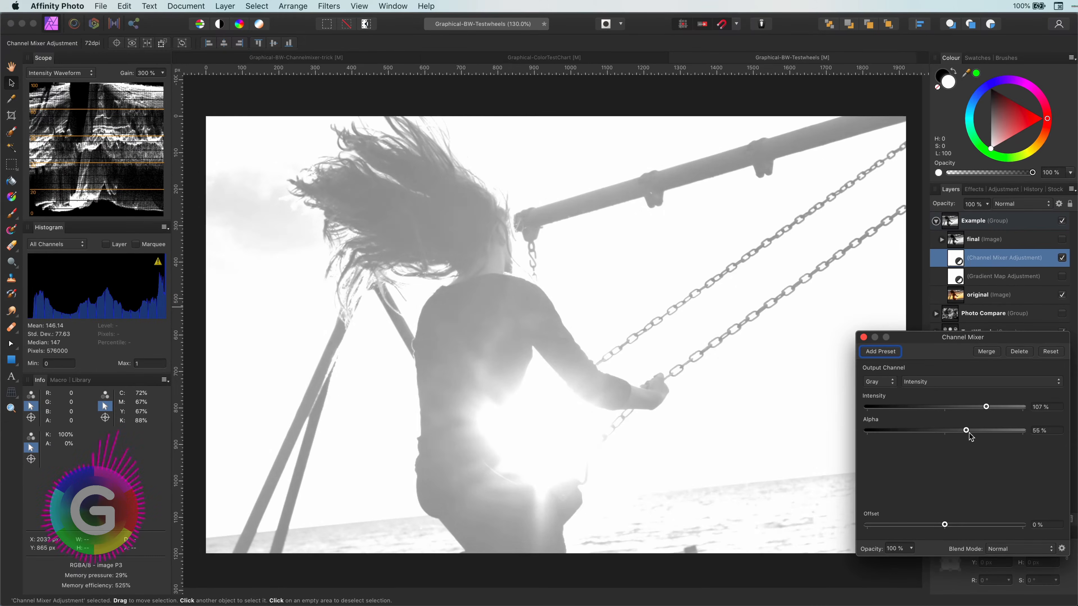
pyautogui.moveTo(969, 432); pyautogui.dragTo(930, 435)
pyautogui.moveTo(945, 526); pyautogui.dragTo(979, 527)
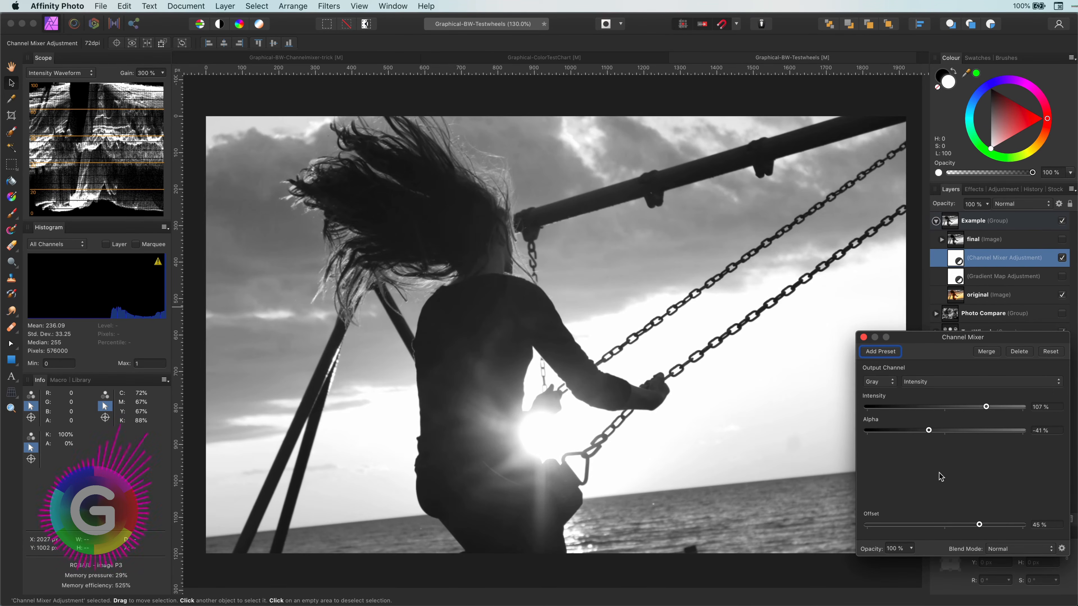
pyautogui.moveTo(929, 430); pyautogui.dragTo(918, 430)
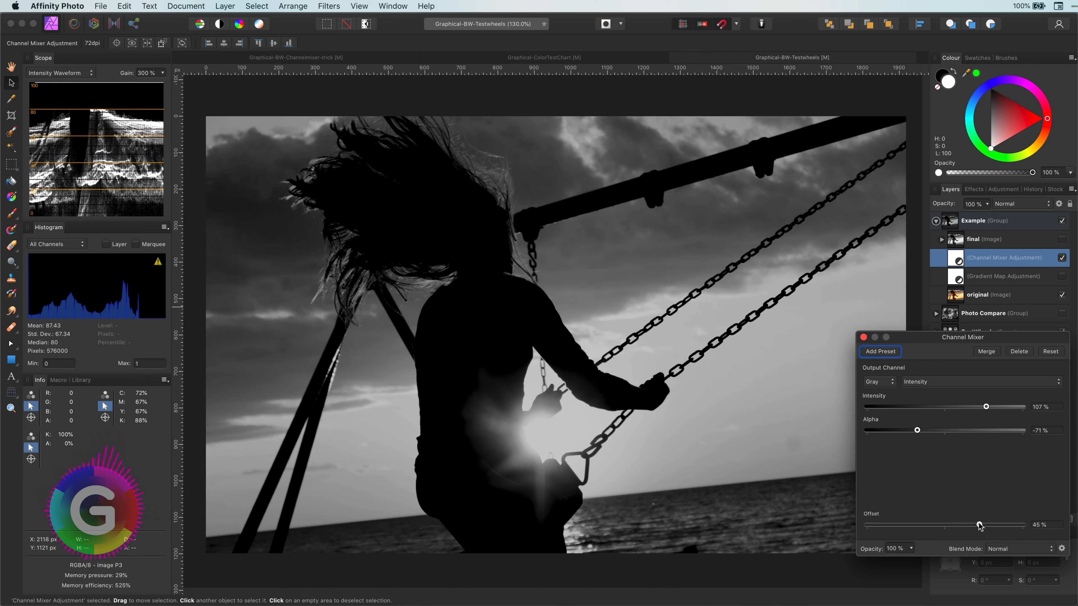
pyautogui.moveTo(980, 526); pyautogui.dragTo(994, 525)
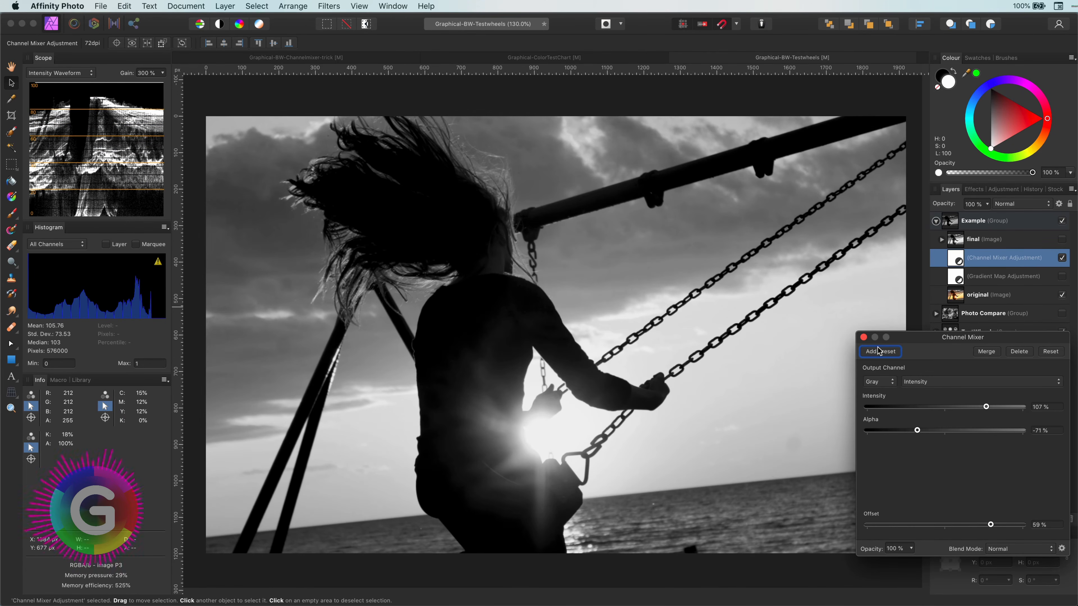
# - Close the Channel Mixer and toggle it and the Gradient Map adjustment to compare with the original
pyautogui.click(863, 338)
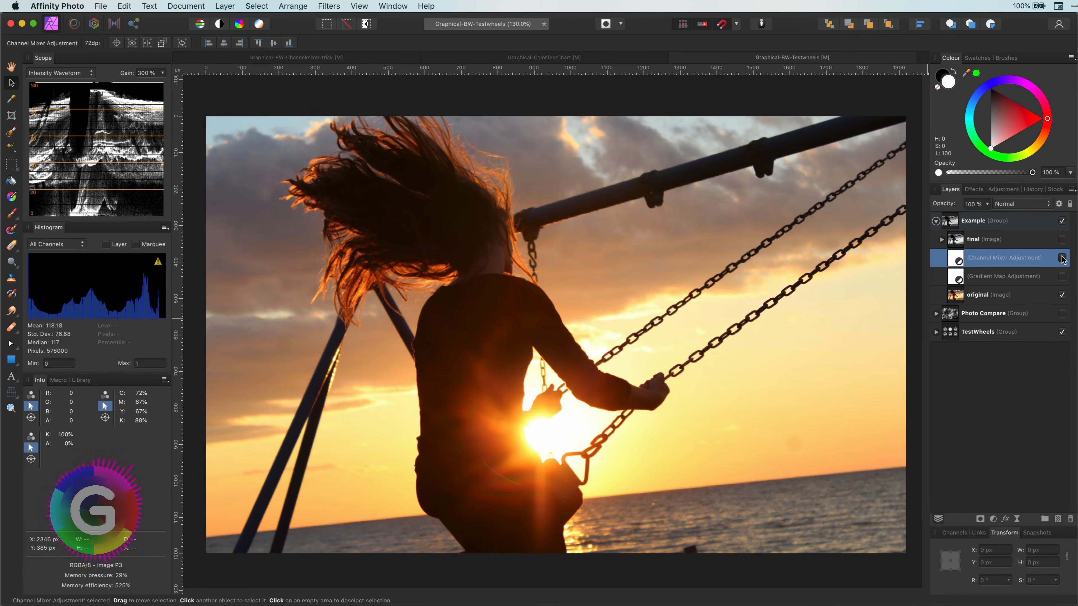
pyautogui.click(1062, 259)
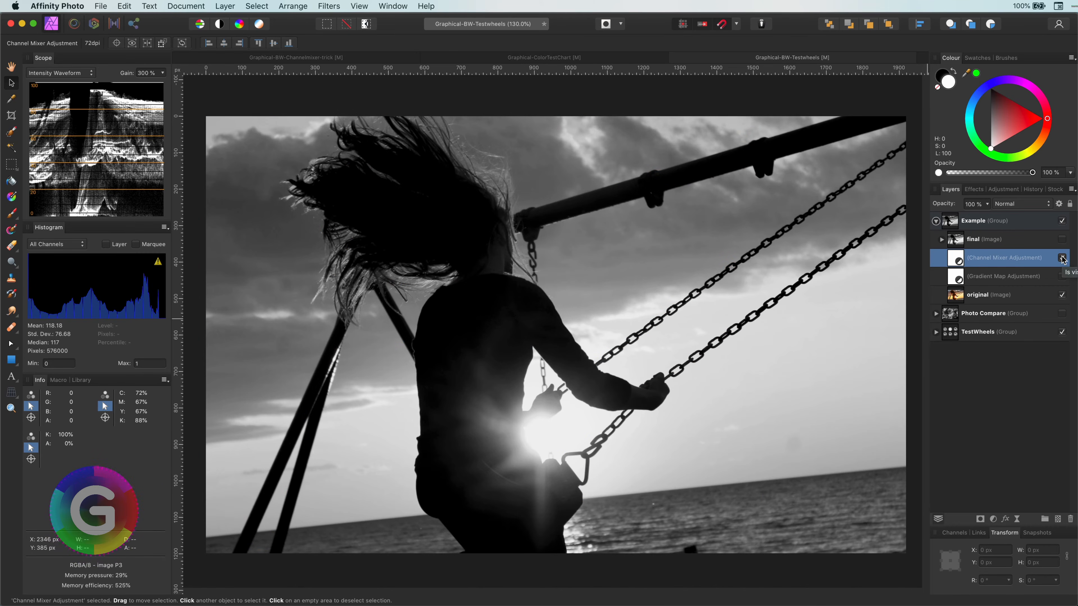
pyautogui.click(1062, 259)
pyautogui.click(1062, 276)
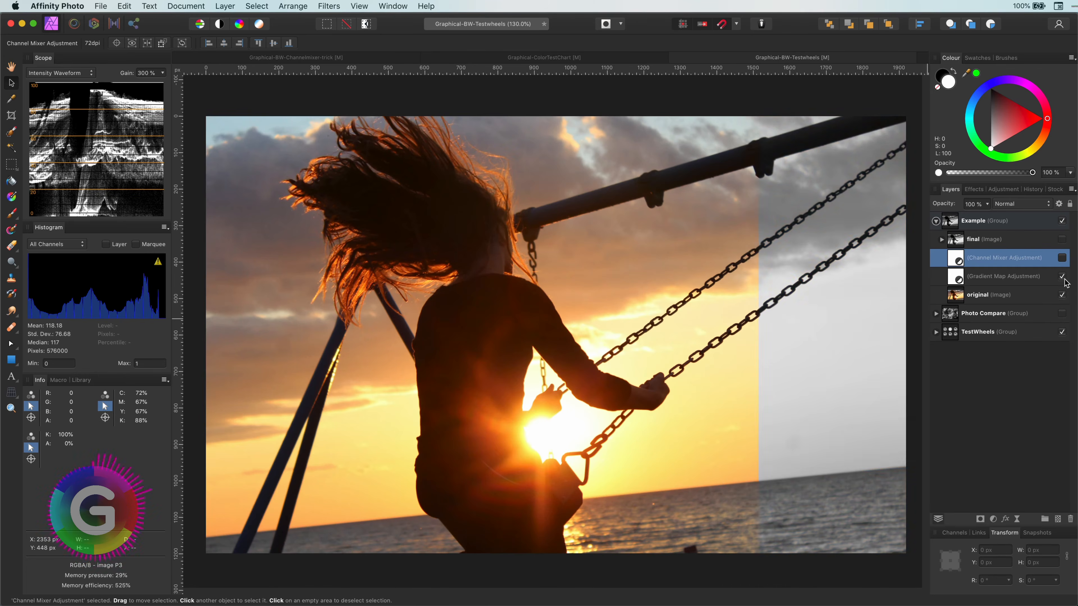
pyautogui.click(1063, 277)
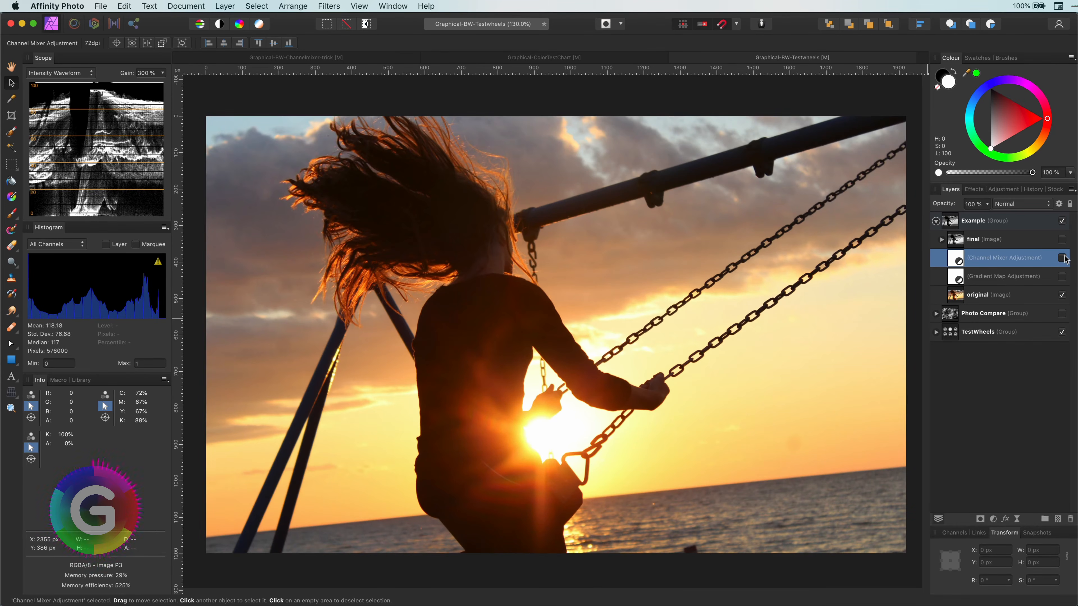
pyautogui.click(1063, 258)
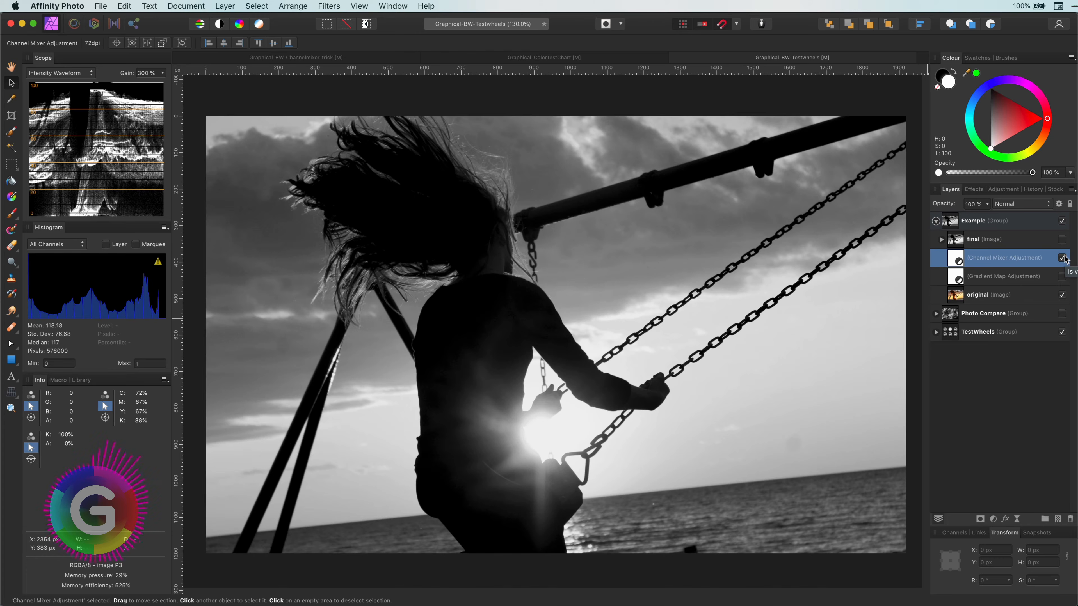
# - Add a Selective Colour adjustment above the Gradient Map and lower its Black value for Reds
pyautogui.click(1021, 281)
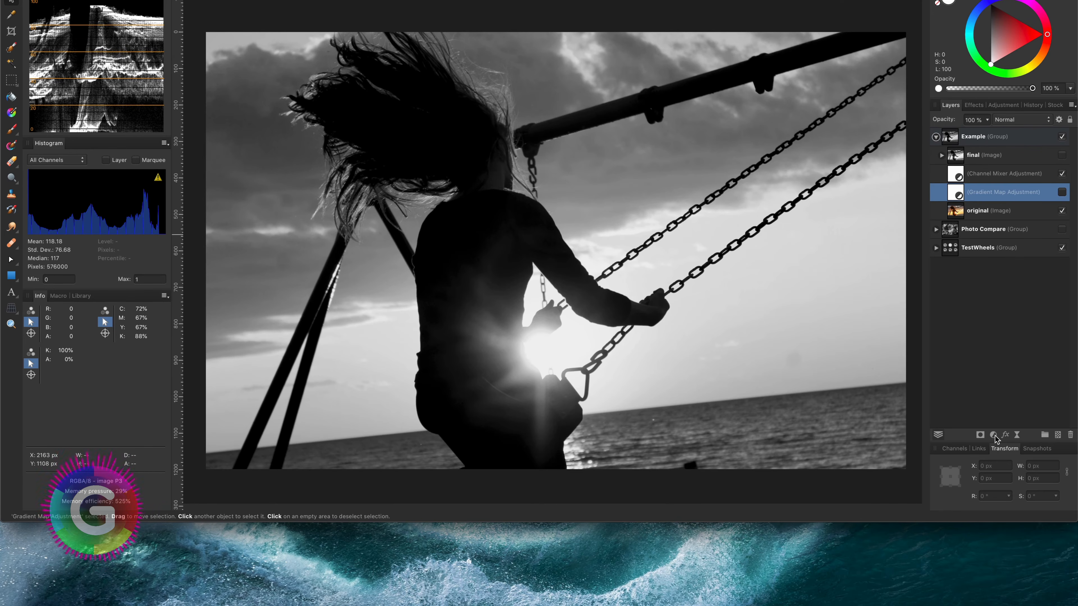
pyautogui.click(993, 519)
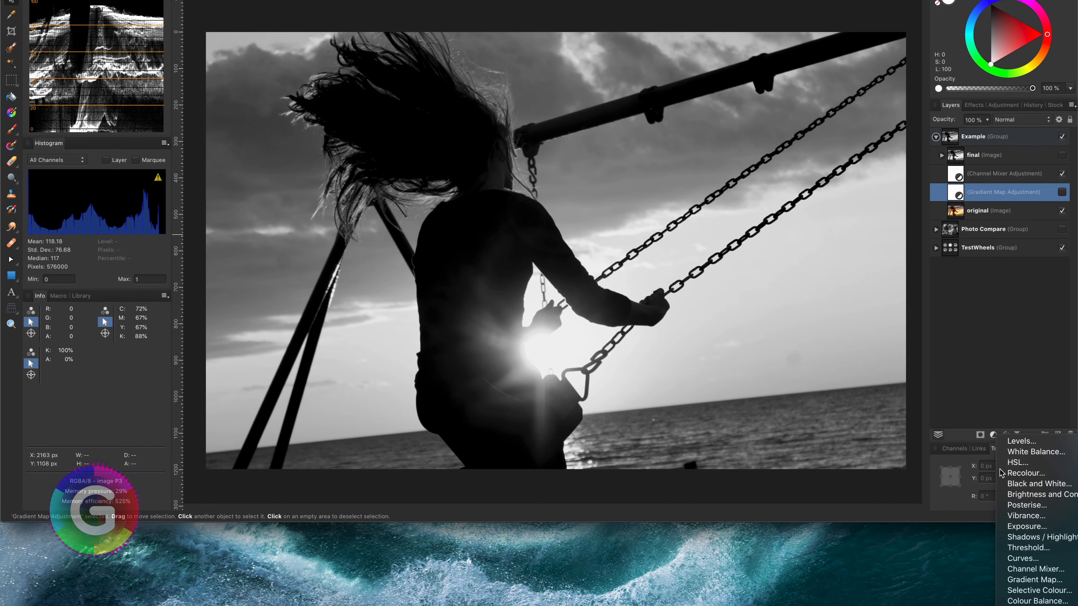
pyautogui.click(1030, 591)
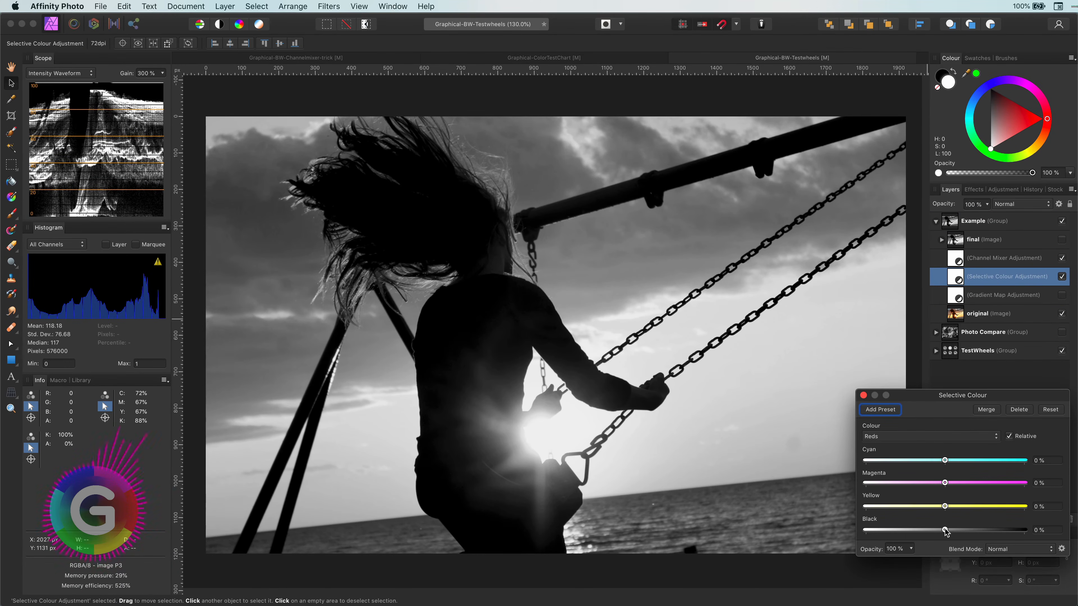
pyautogui.moveTo(944, 529); pyautogui.dragTo(855, 527)
# - Set Selective Colour Yellows Black to -80% and Neutrals Cyan to 34% and Magenta to 50%
pyautogui.click(956, 438)
pyautogui.click(955, 444)
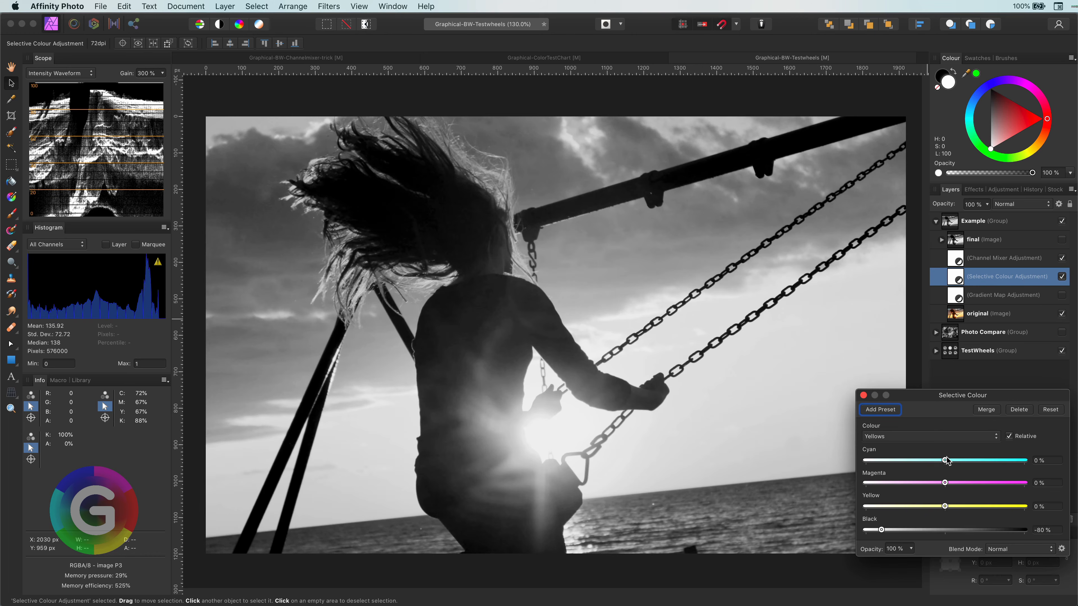
pyautogui.click(934, 436)
pyautogui.click(946, 488)
pyautogui.moveTo(945, 483); pyautogui.dragTo(972, 460)
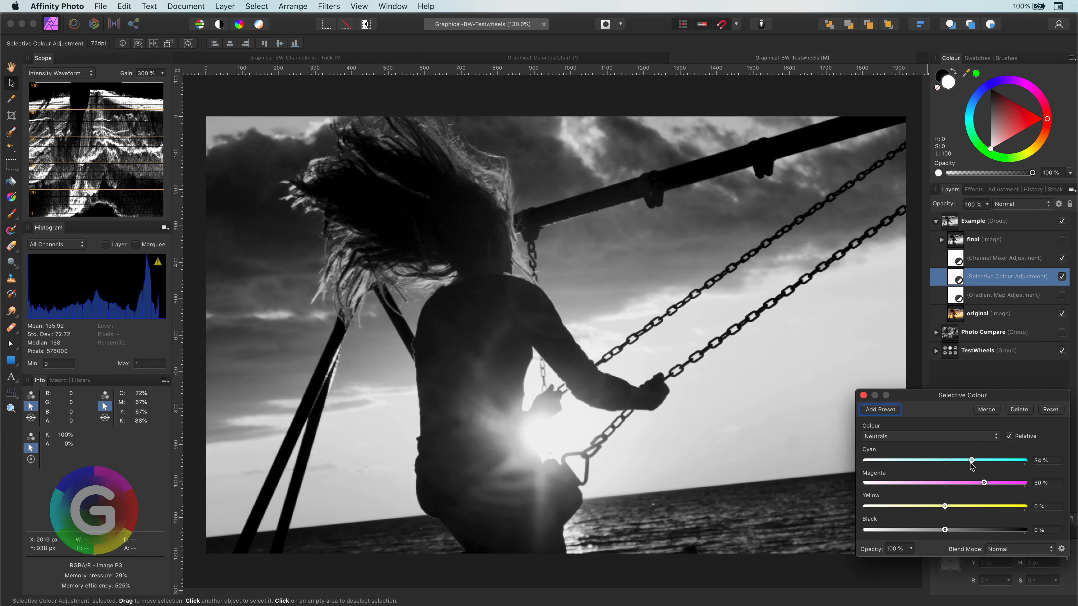
pyautogui.moveTo(944, 506); pyautogui.dragTo(909, 530)
# - Set Selective Colour Whites Yellow to 30% and Black to -44%, then close the dialog
pyautogui.click(934, 437)
pyautogui.click(934, 448)
pyautogui.click(934, 436)
pyautogui.click(934, 419)
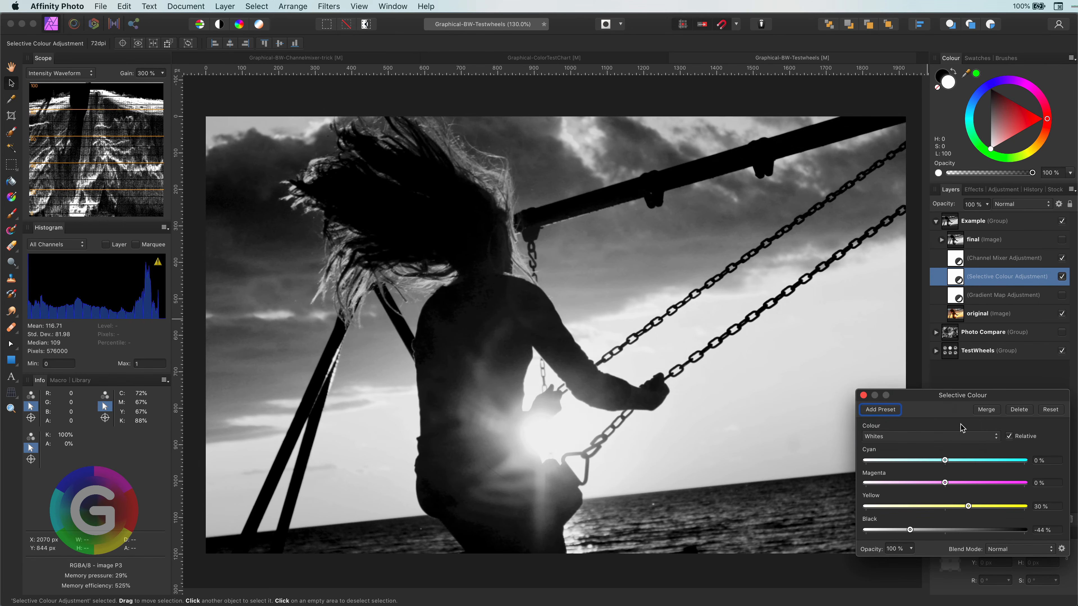
pyautogui.click(960, 437)
pyautogui.click(960, 419)
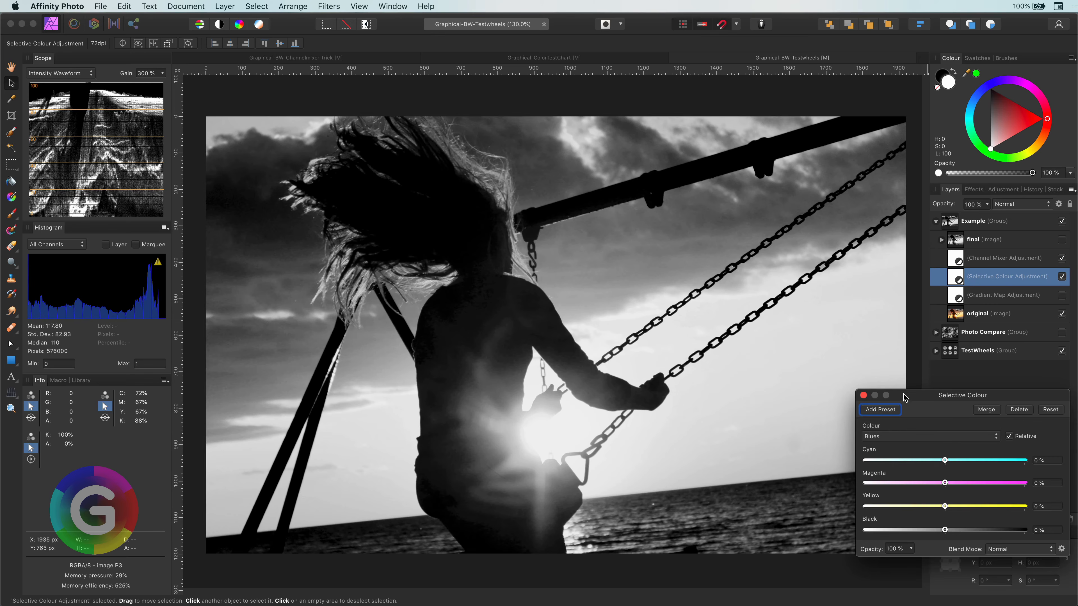
pyautogui.click(863, 395)
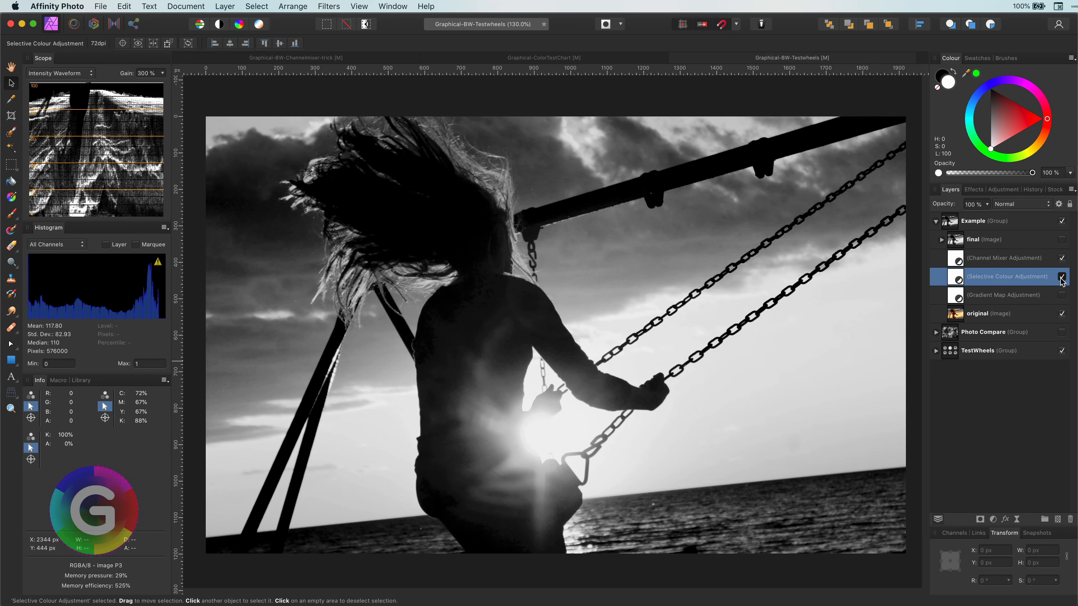
# - Toggle the Selective Colour adjustment's visibility to compare before and after
pyautogui.click(1061, 277)
pyautogui.click(1061, 277)
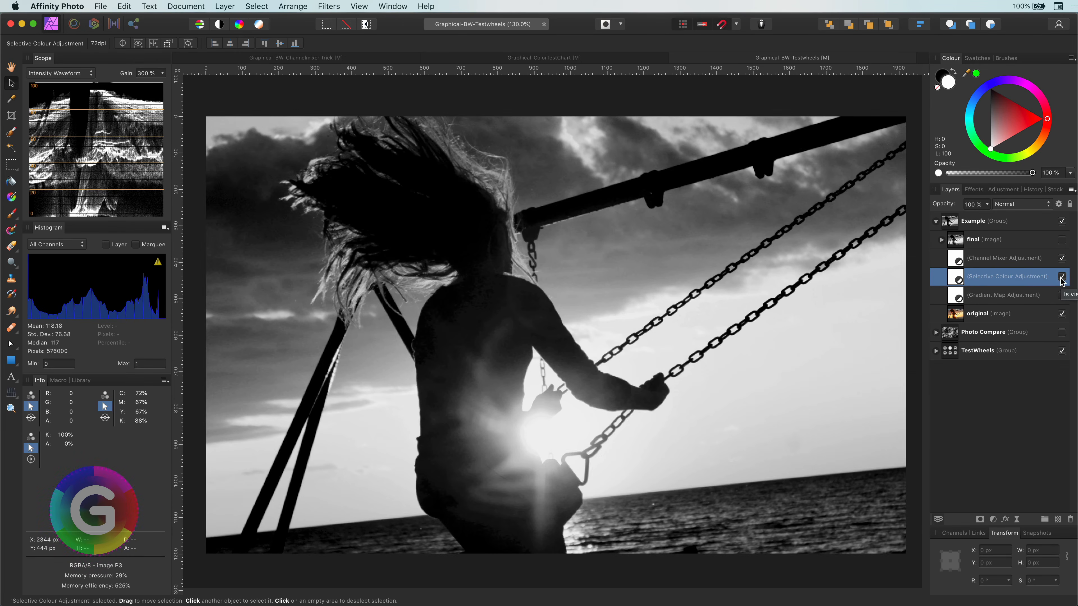
pyautogui.click(1062, 278)
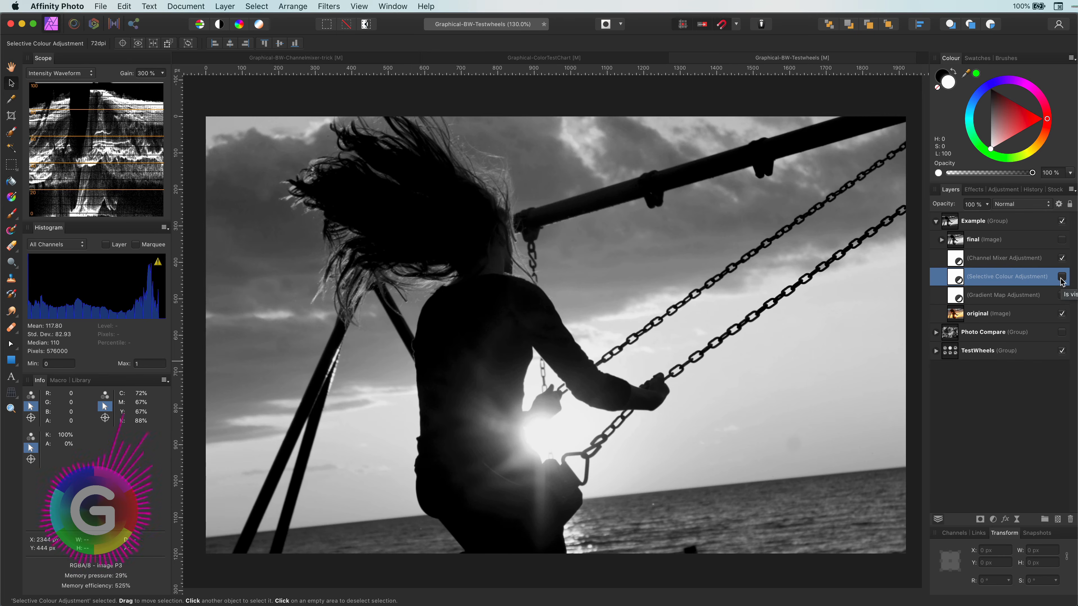
pyautogui.click(1061, 278)
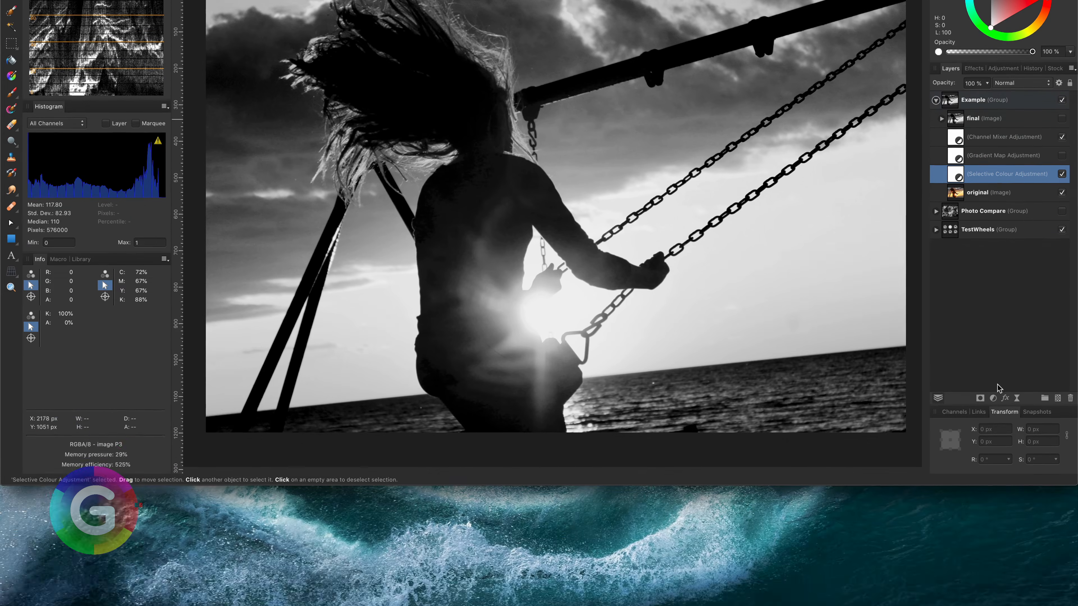
# - Add a Colour Balance adjustment with Midtones Cyan/Red -68%, Magenta/Green -78% and Yellow/Blue -20%
pyautogui.click(994, 397)
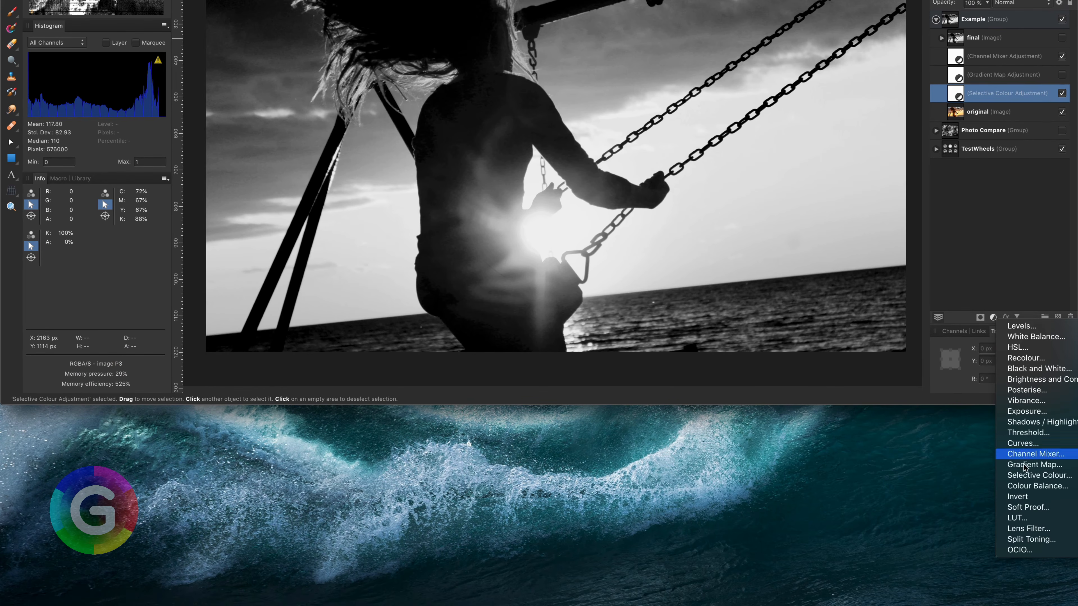
pyautogui.click(1024, 485)
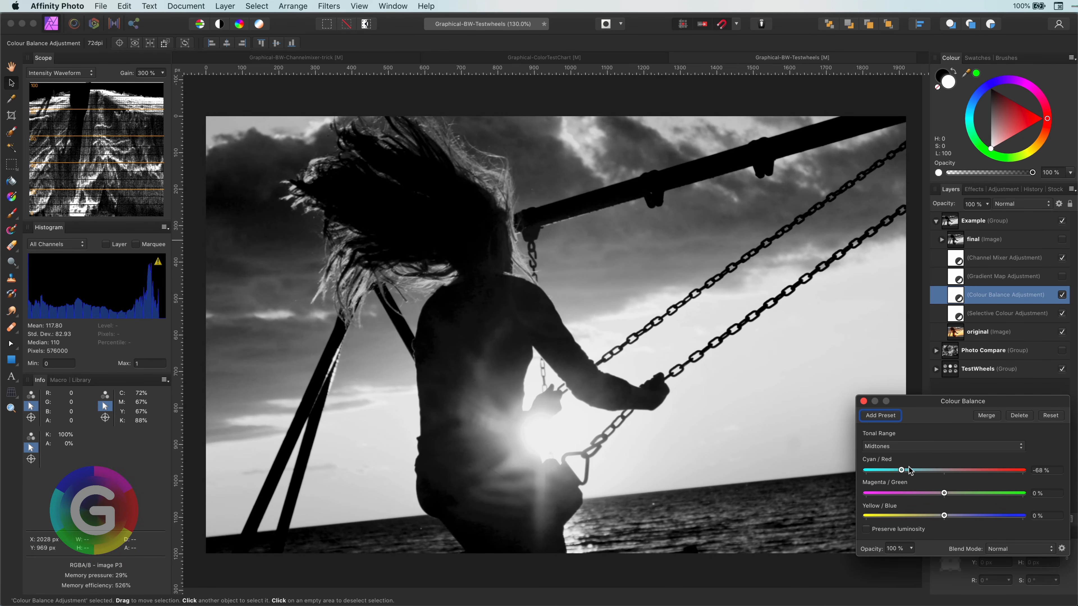
pyautogui.moveTo(944, 494); pyautogui.dragTo(883, 494)
pyautogui.moveTo(944, 516); pyautogui.dragTo(882, 516)
# - Lower the Colour Balance Shadows Cyan/Red and Yellow/Blue values, then close the dialog
pyautogui.click(933, 446)
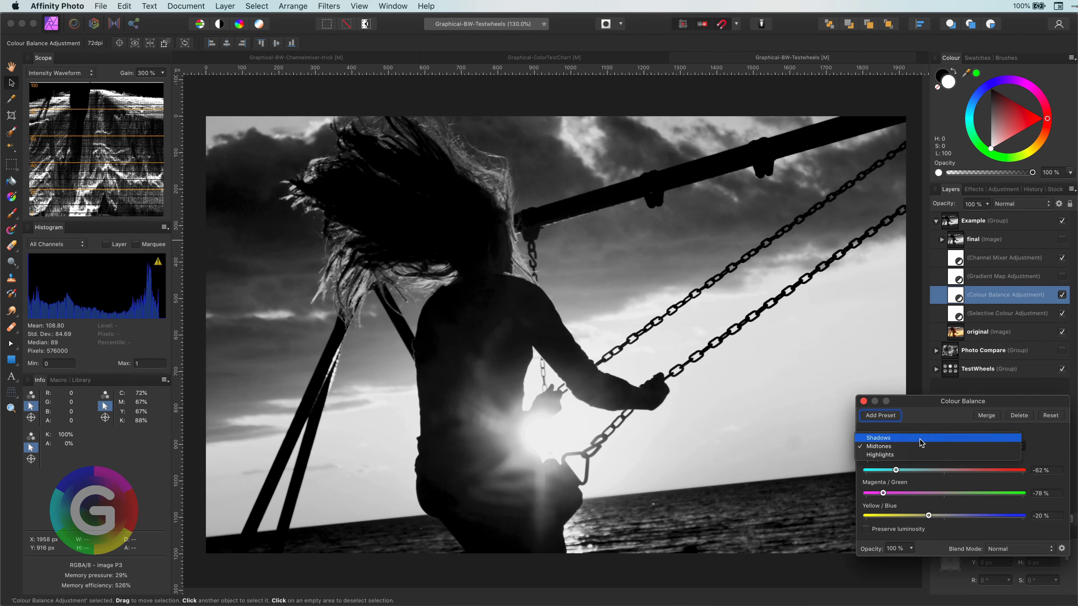
pyautogui.click(883, 457)
pyautogui.moveTo(944, 470)
pyautogui.mouseDown()
pyautogui.moveTo(883, 475)
pyautogui.moveTo(929, 471)
pyautogui.mouseUp()
pyautogui.moveTo(943, 515); pyautogui.dragTo(907, 515)
pyautogui.click(942, 447)
pyautogui.click(940, 428)
pyautogui.click(864, 402)
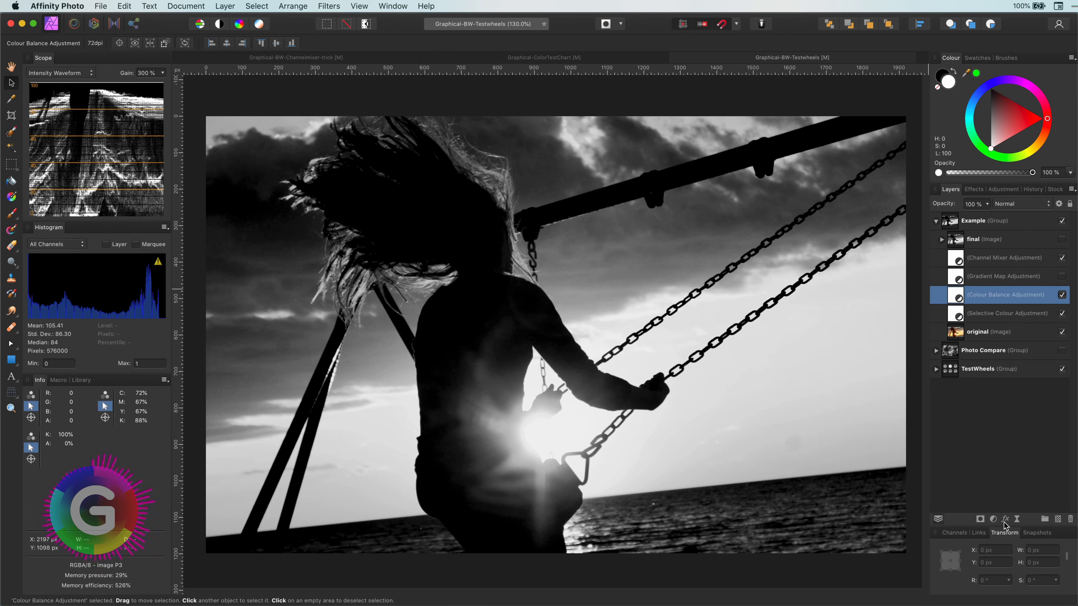
# - Add a Curves adjustment and lift the midpoint into a brightening curve, then close it
pyautogui.click(994, 519)
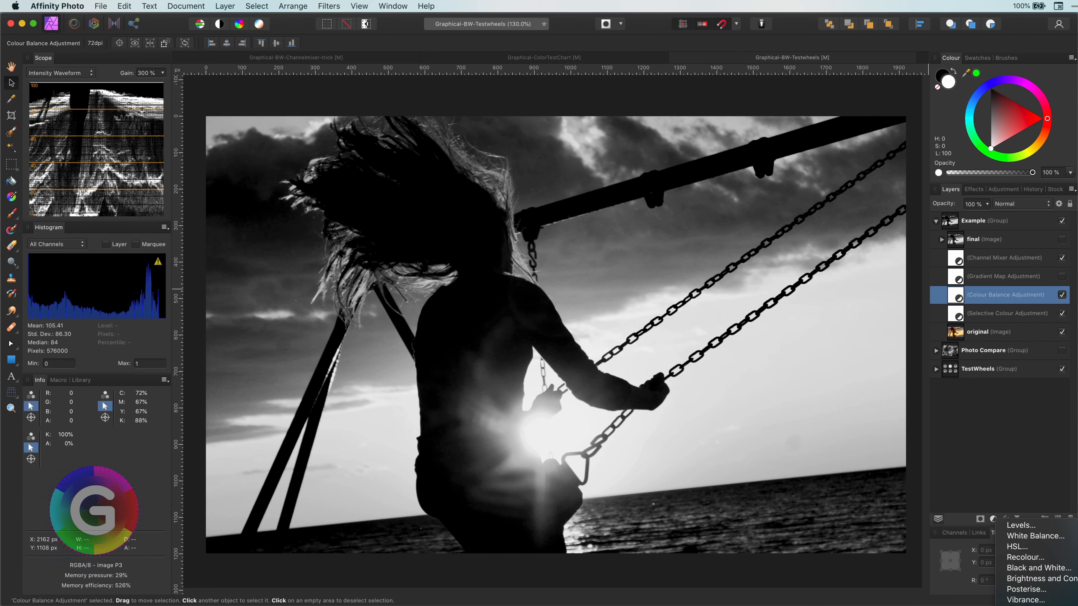
pyautogui.click(1018, 605)
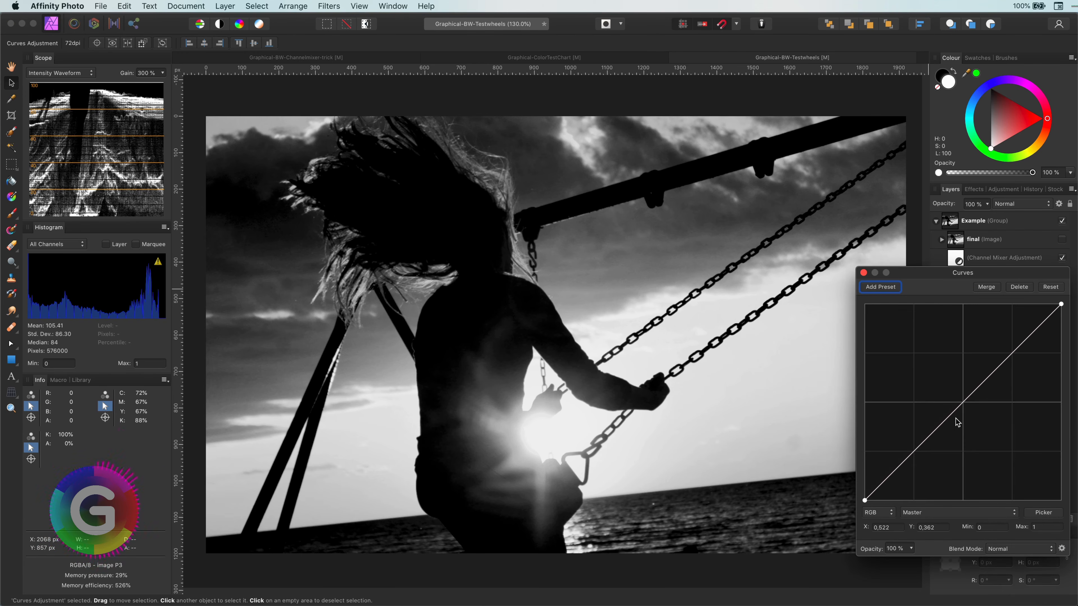
pyautogui.moveTo(963, 406); pyautogui.dragTo(963, 351)
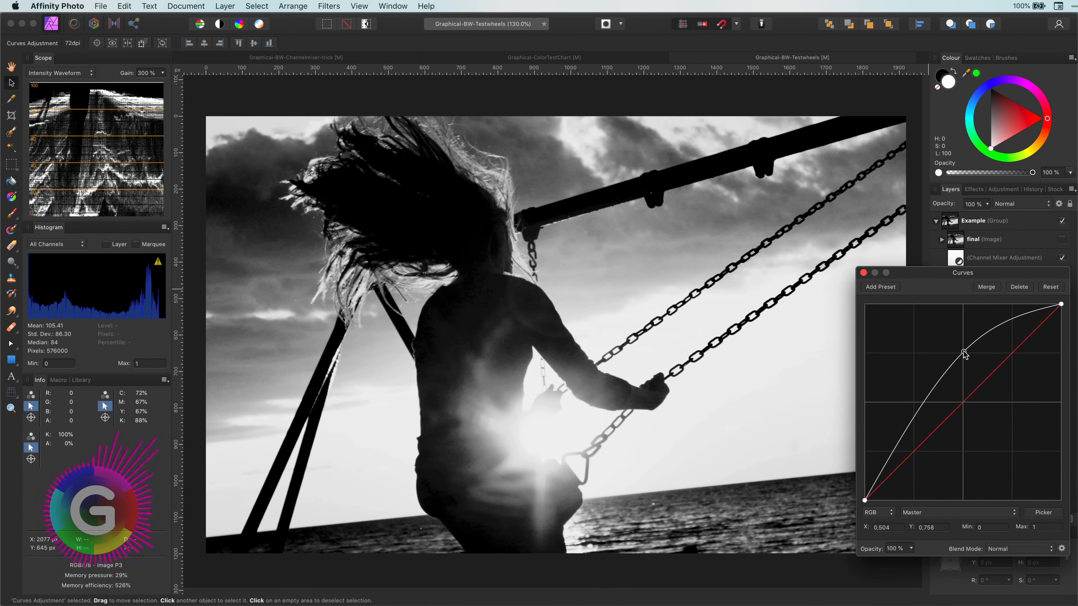
pyautogui.click(863, 273)
# - Invert the Curves mask and paint it back in on the hair and sky with a soft brush at 3% then 22% flow
pyautogui.press('super+i')
pyautogui.press('b')
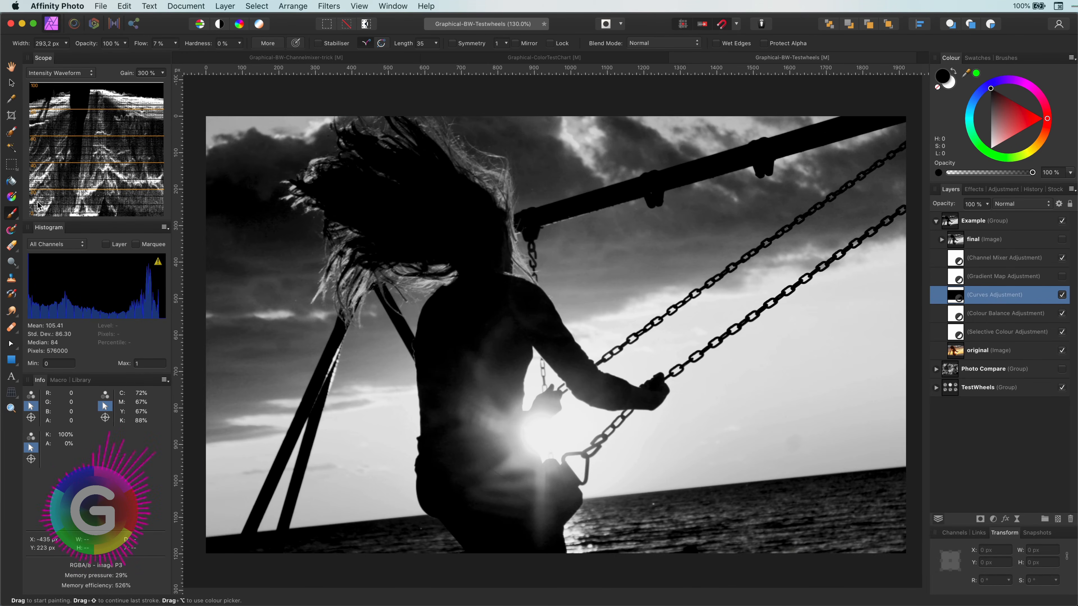
pyautogui.moveTo(144, 50); pyautogui.dragTo(138, 44)
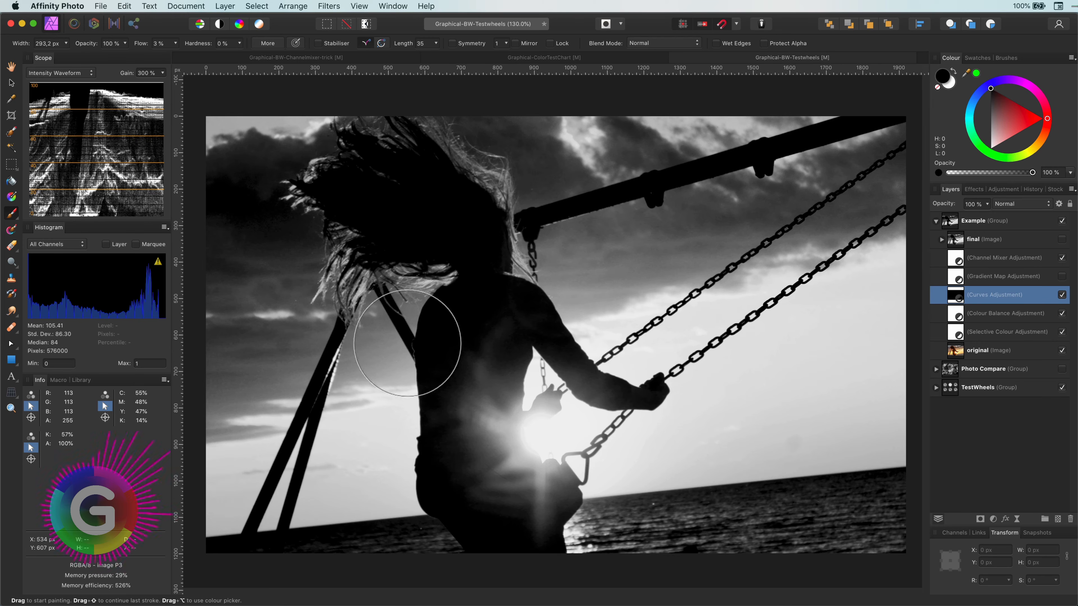
pyautogui.click(949, 87)
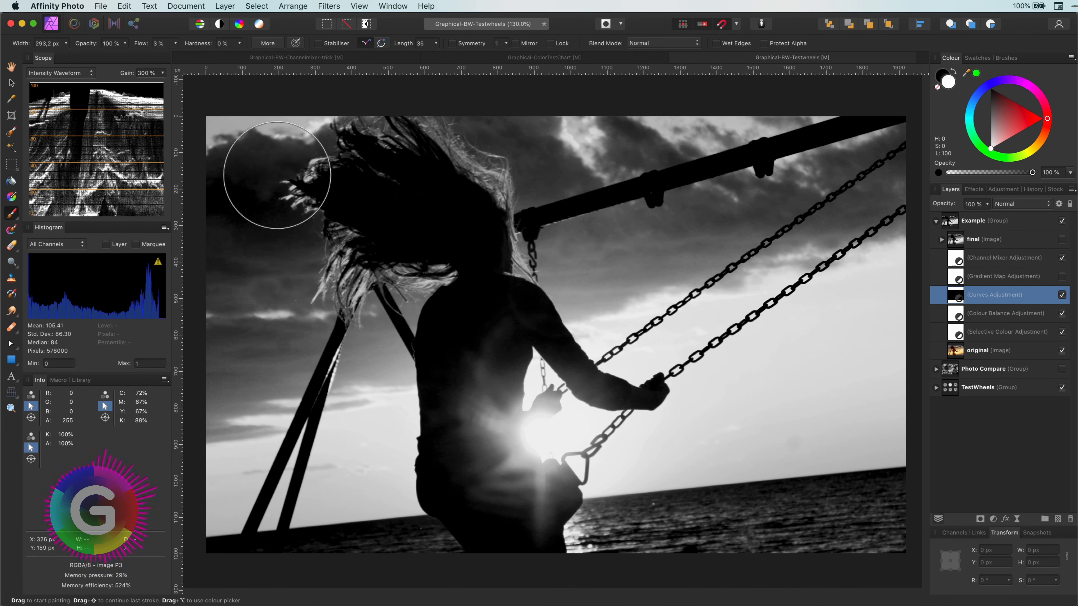
pyautogui.moveTo(369, 280); pyautogui.dragTo(441, 297)
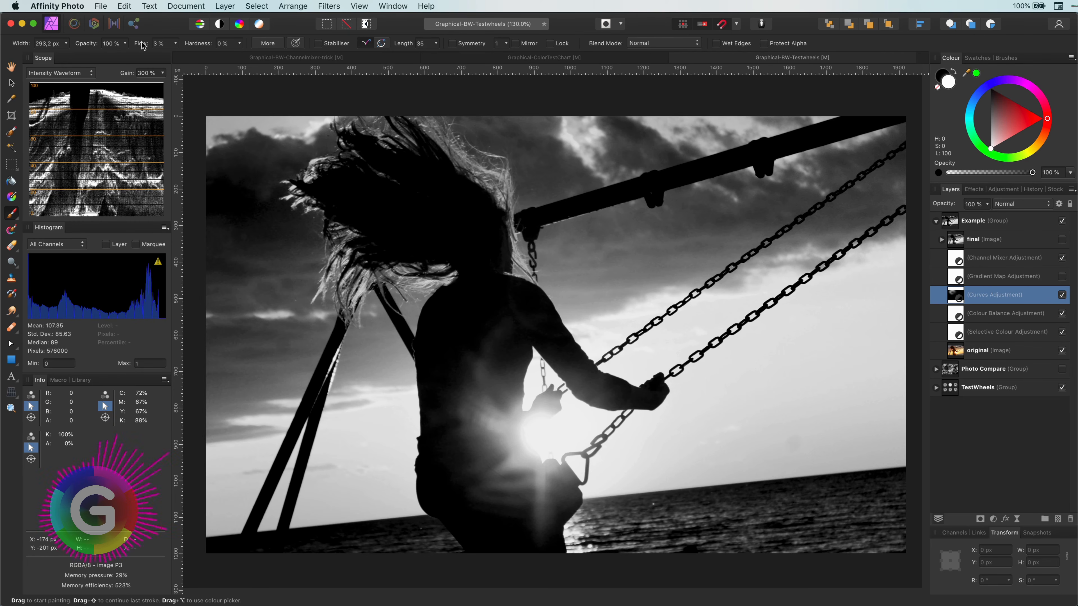
pyautogui.moveTo(148, 45); pyautogui.dragTo(170, 46)
pyautogui.moveTo(329, 246)
pyautogui.mouseDown()
pyautogui.moveTo(349, 225)
pyautogui.moveTo(401, 293)
pyautogui.mouseUp()
pyautogui.moveTo(522, 225)
pyautogui.mouseDown()
pyautogui.moveTo(451, 132)
pyautogui.moveTo(548, 230)
pyautogui.mouseUp()
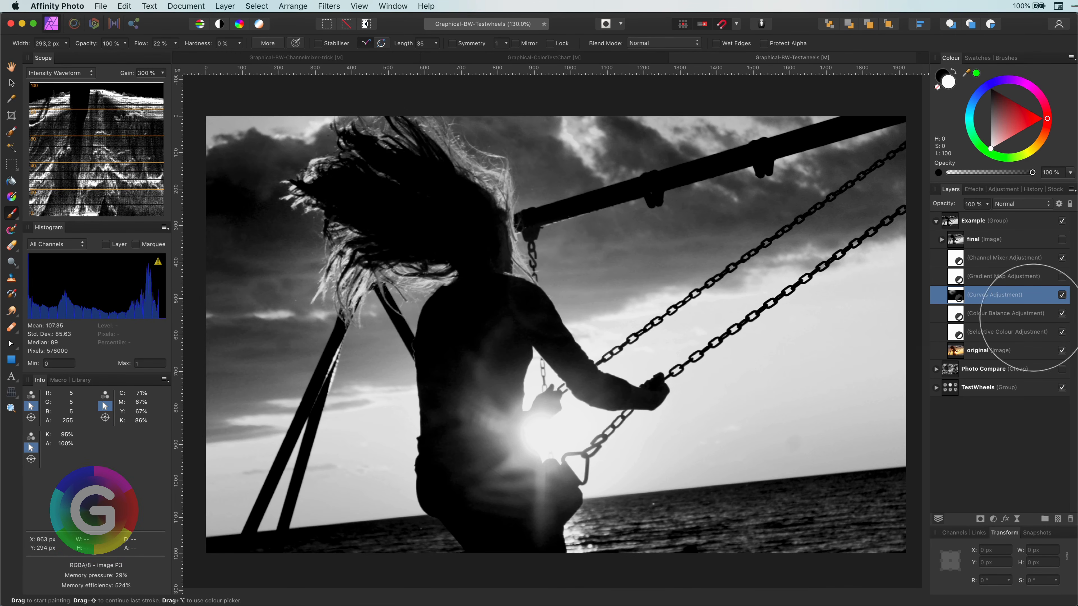
# - Paint black on the Curves mask near the head and arm, and shrink the brush to about 80 px
pyautogui.click(1062, 295)
pyautogui.click(1062, 295)
pyautogui.press('x')
pyautogui.moveTo(558, 193)
pyautogui.mouseDown()
pyautogui.moveTo(525, 113)
pyautogui.moveTo(577, 195)
pyautogui.mouseUp()
pyautogui.press('[')
pyautogui.press('[')
pyautogui.press('[')
pyautogui.press('[')
pyautogui.press('[')
pyautogui.press('[')
pyautogui.press('[')
pyautogui.press('[')
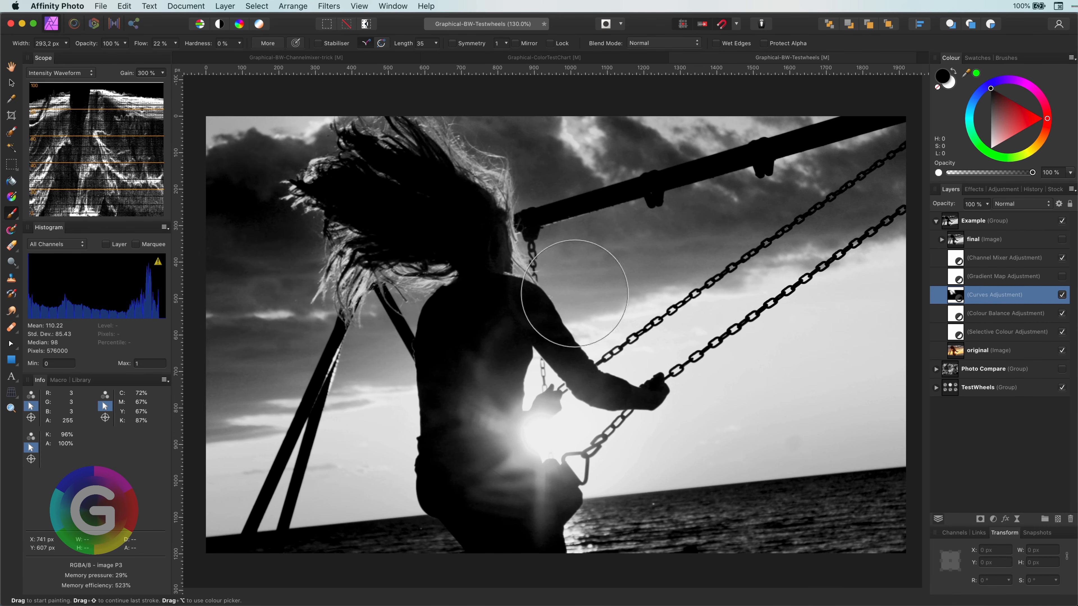
pyautogui.press('[')
pyautogui.press('[')
# - Set the brush flow to 42% and refine the Curves mask along the hair and swing, alternating white and black
pyautogui.moveTo(141, 44); pyautogui.dragTo(170, 44)
pyautogui.press('x')
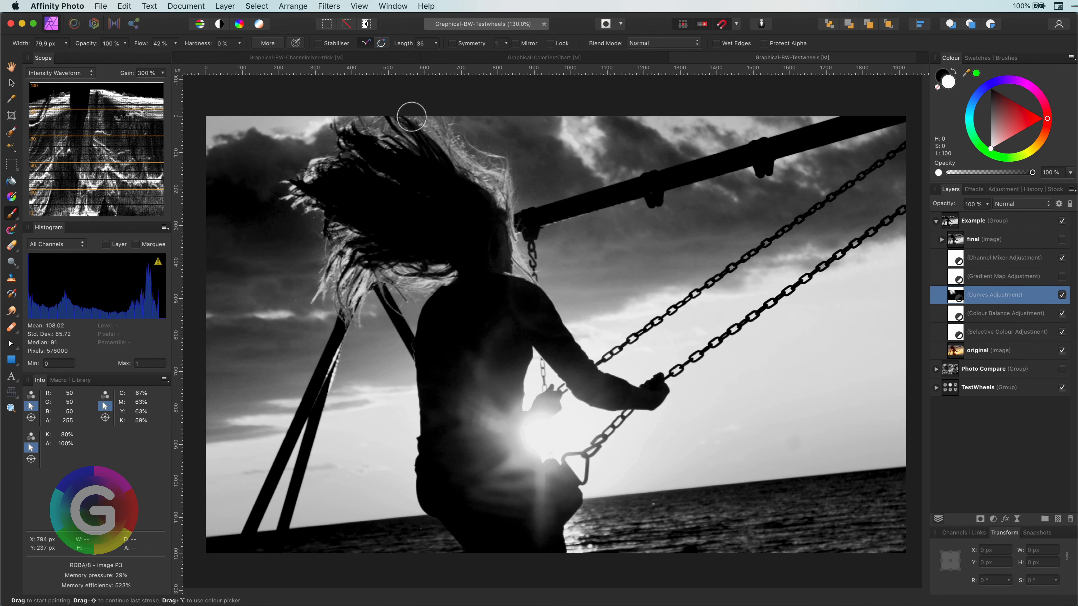
pyautogui.moveTo(434, 275)
pyautogui.mouseDown()
pyautogui.moveTo(357, 225)
pyautogui.moveTo(345, 136)
pyautogui.mouseUp()
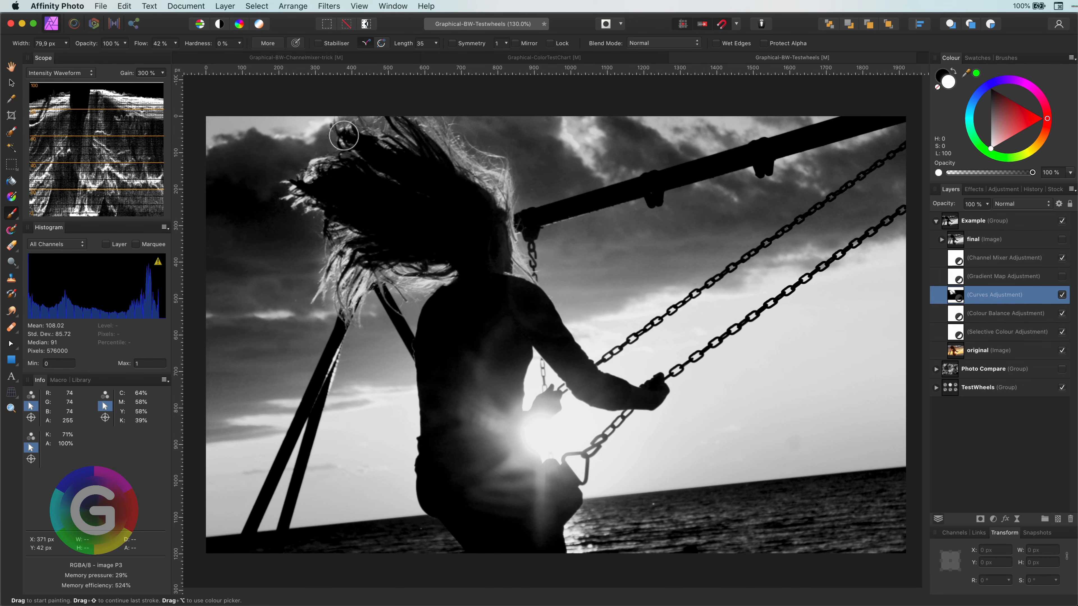
pyautogui.press('x')
pyautogui.moveTo(379, 326); pyautogui.dragTo(394, 312)
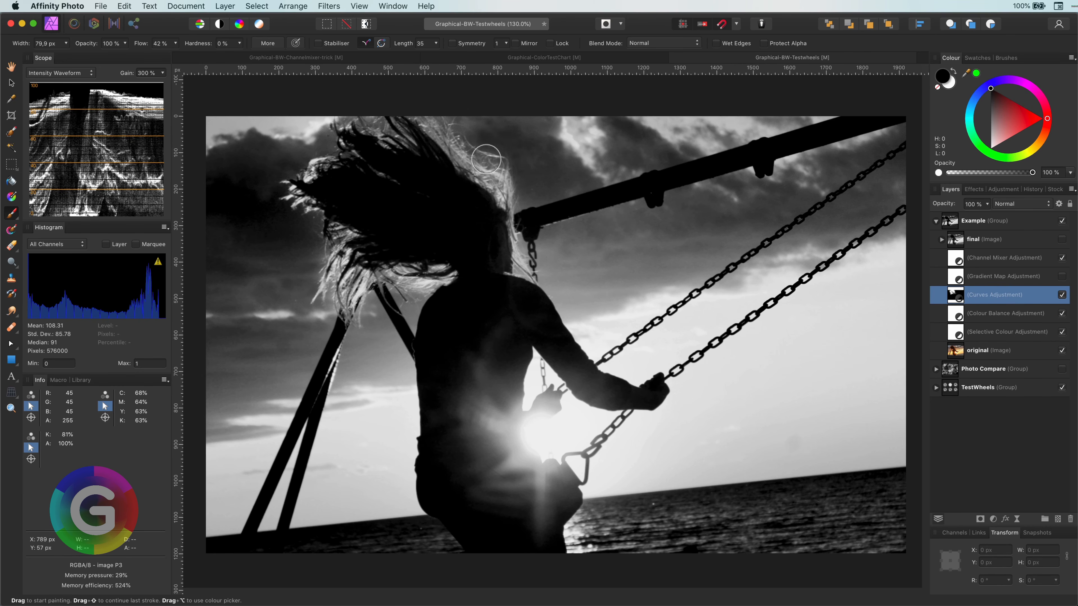
pyautogui.press('x')
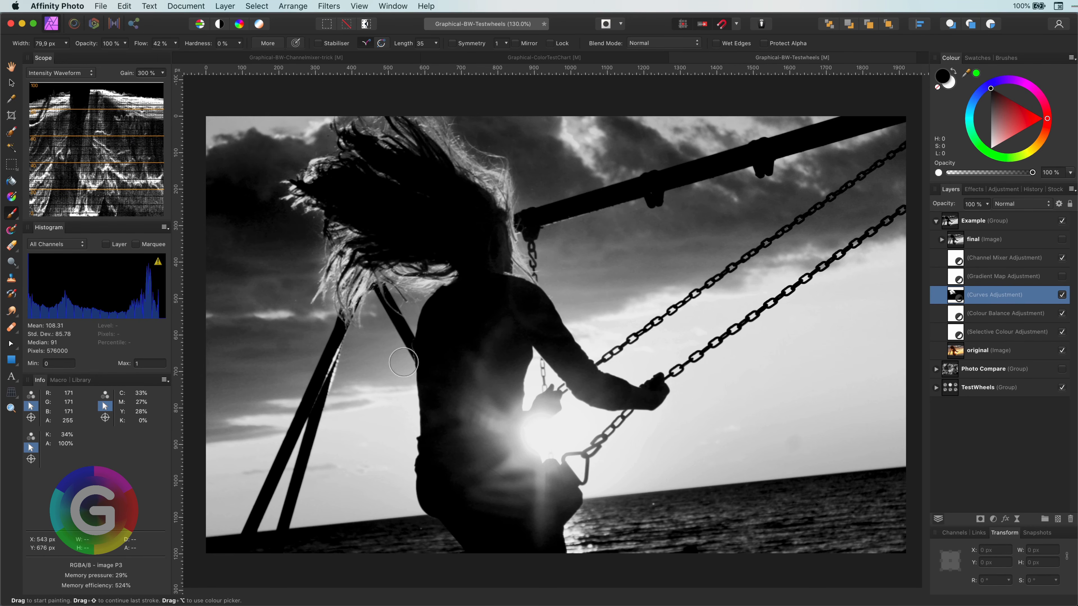
pyautogui.moveTo(328, 393)
pyautogui.mouseDown()
pyautogui.moveTo(290, 527)
pyautogui.moveTo(320, 456)
pyautogui.moveTo(305, 514)
pyautogui.mouseUp()
pyautogui.press('x')
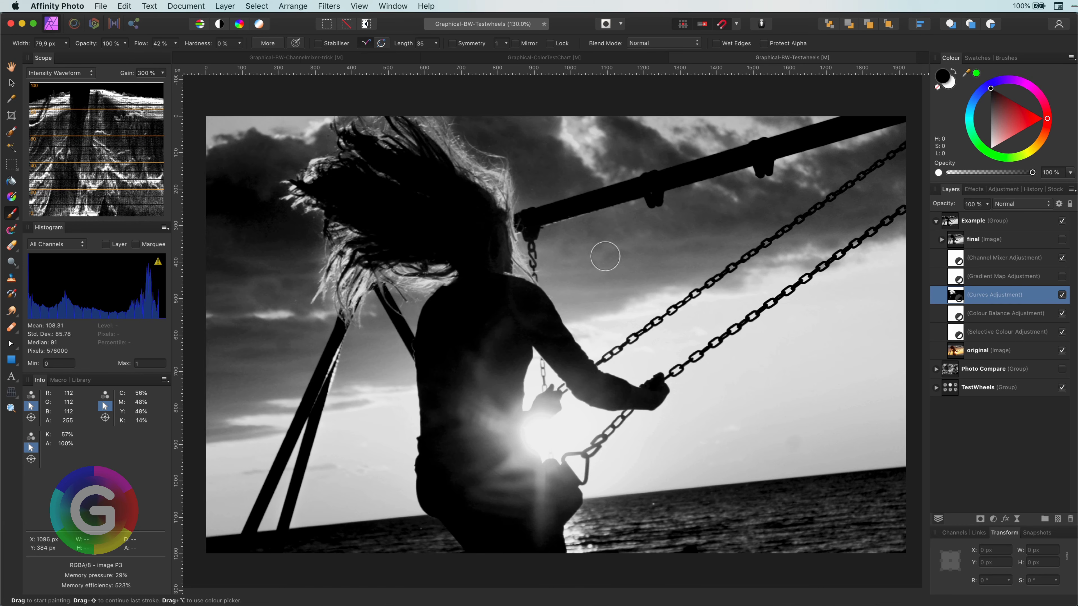
# - Lower the Curves layer's opacity to 54%
pyautogui.click(1062, 294)
pyautogui.click(1062, 294)
pyautogui.press('5')
pyautogui.press('4')
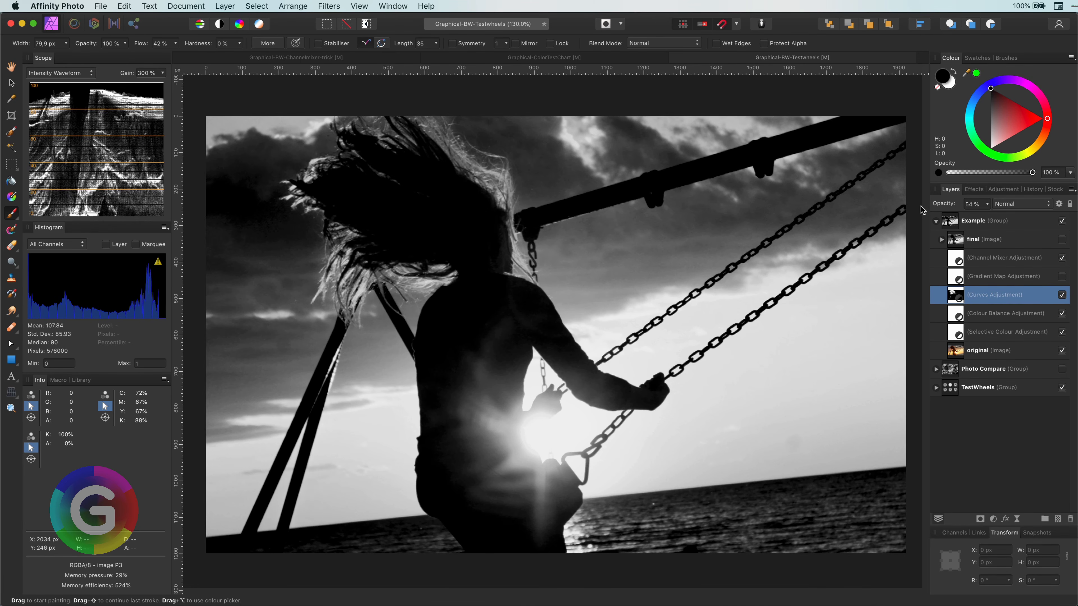
# - Set the Curves layer's Underlying Composition blend range to a straight ramp, close Blend Options, and toggle the layer to compare
pyautogui.click(1060, 205)
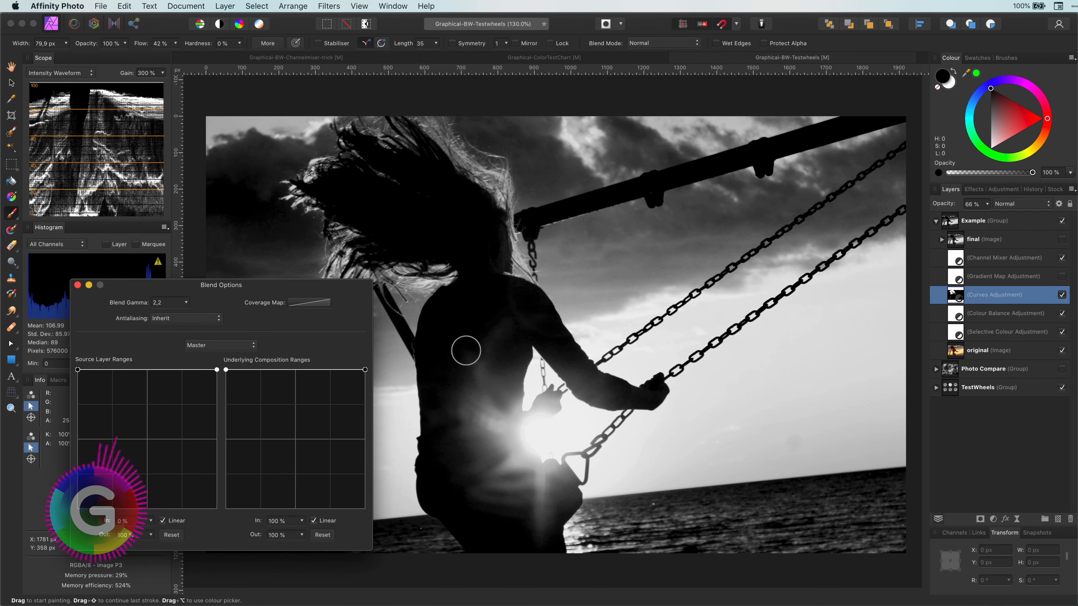
pyautogui.moveTo(227, 369); pyautogui.dragTo(226, 508)
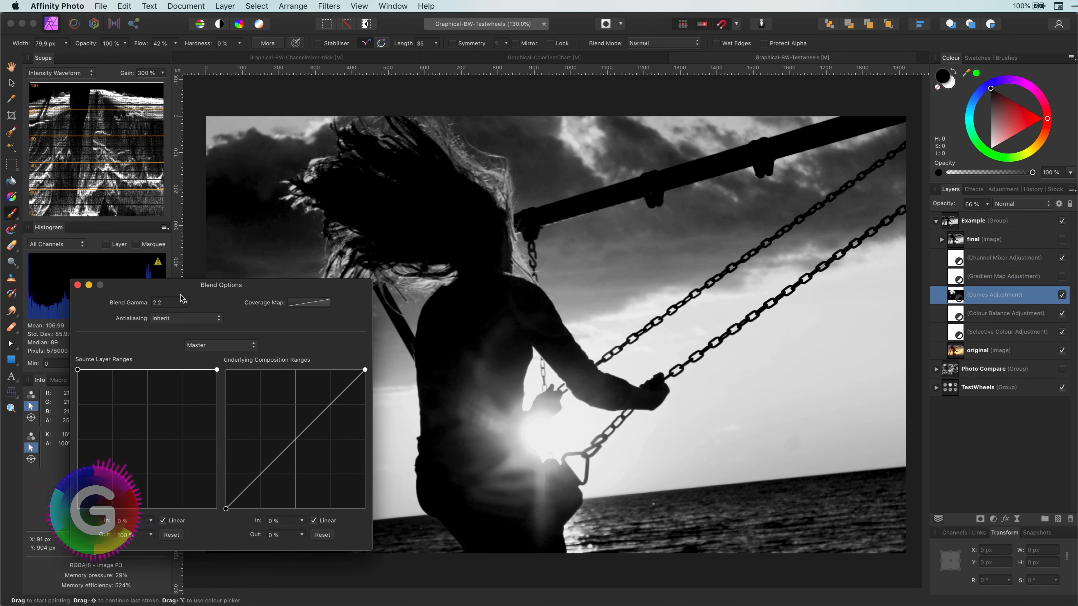
pyautogui.click(78, 286)
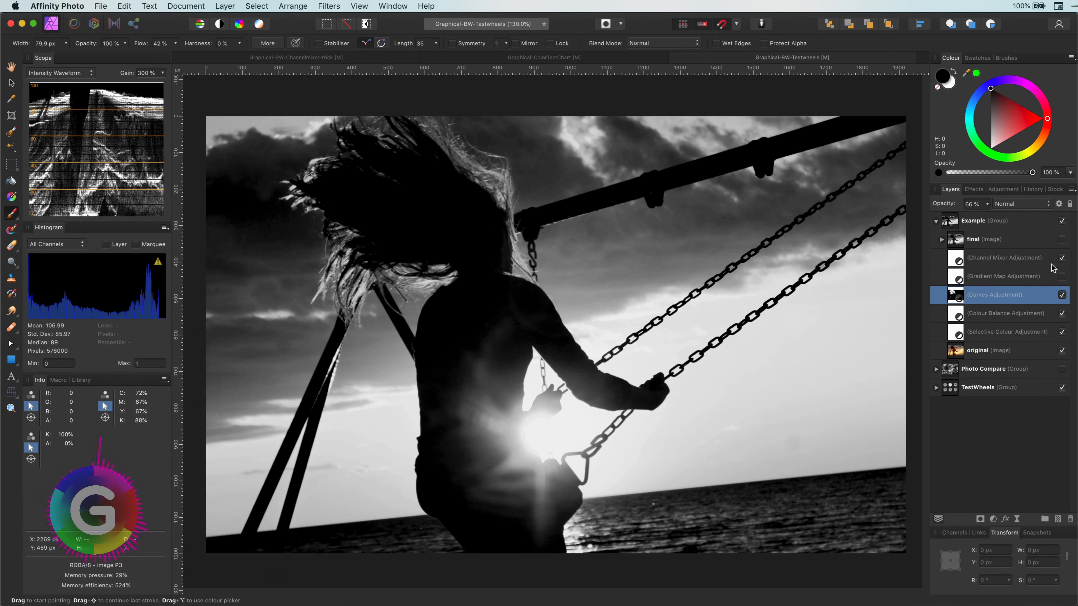
pyautogui.click(1062, 299)
pyautogui.click(1062, 300)
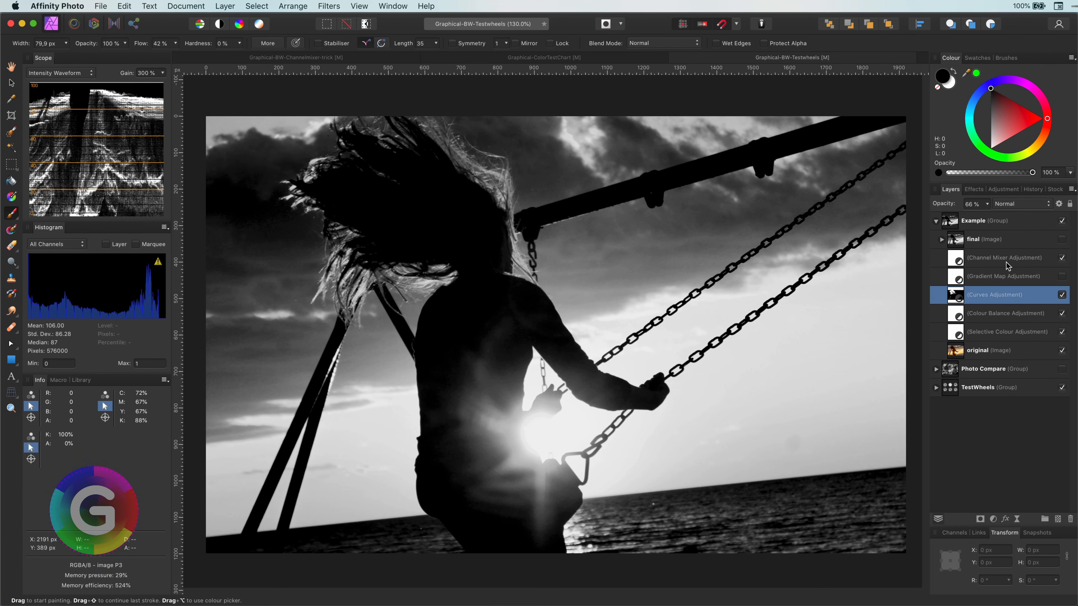
# - Delete the Gradient Map adjustment and hide the four remaining adjustments to compare with the original
pyautogui.click(1004, 272)
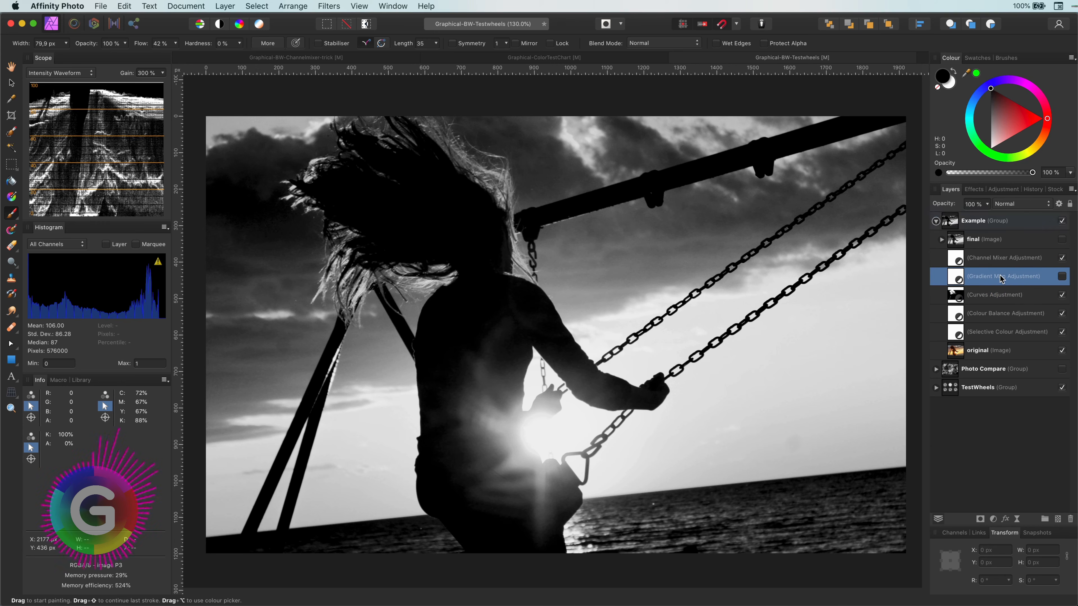
pyautogui.press('Delete')
pyautogui.keyDown('shift'); pyautogui.click(997, 313); pyautogui.keyUp('shift')
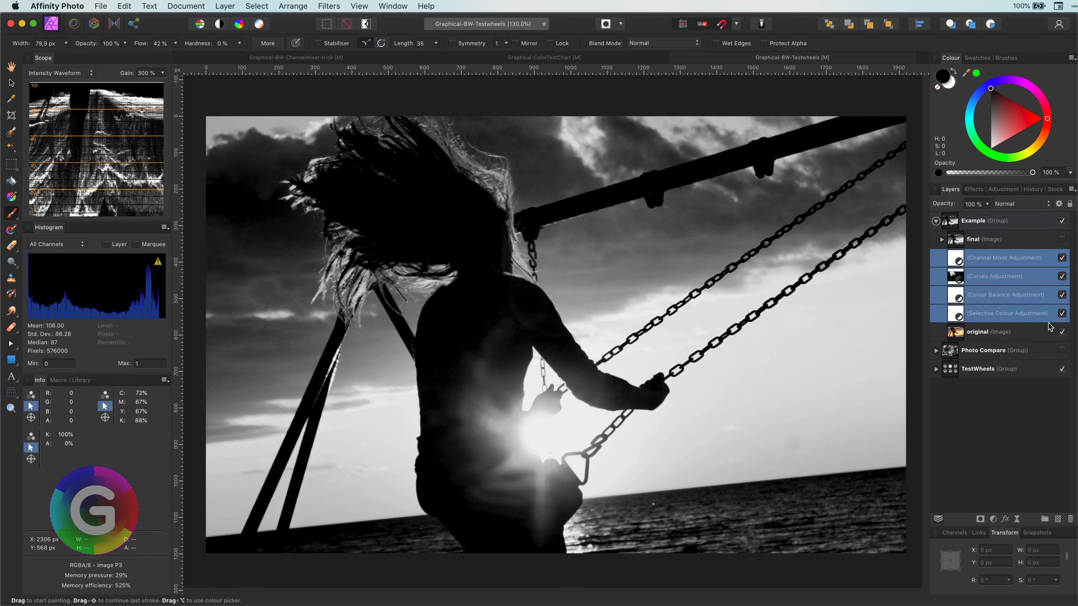
pyautogui.click(1062, 314)
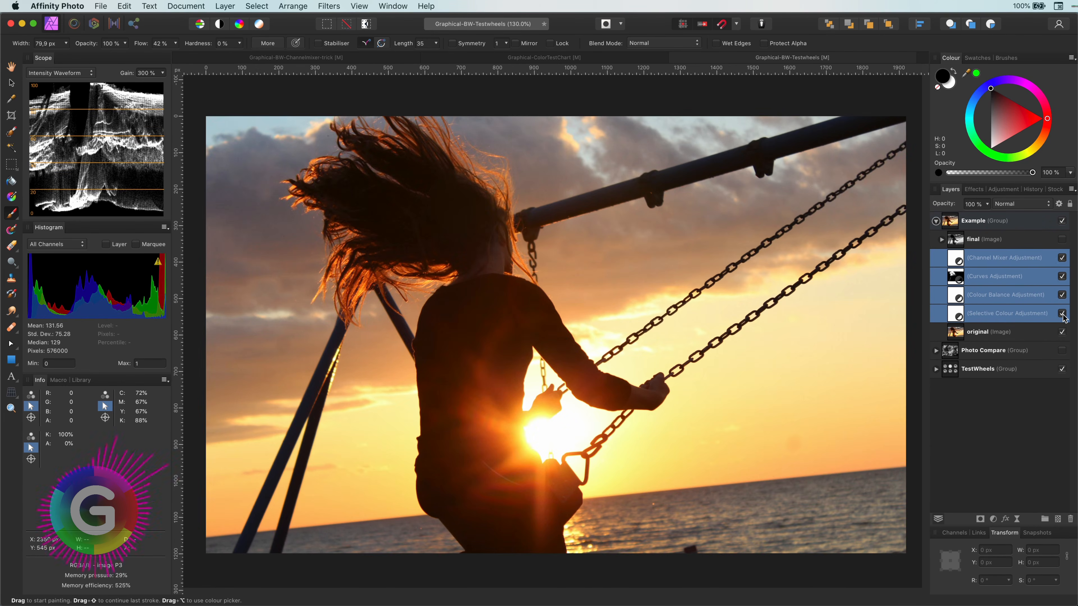